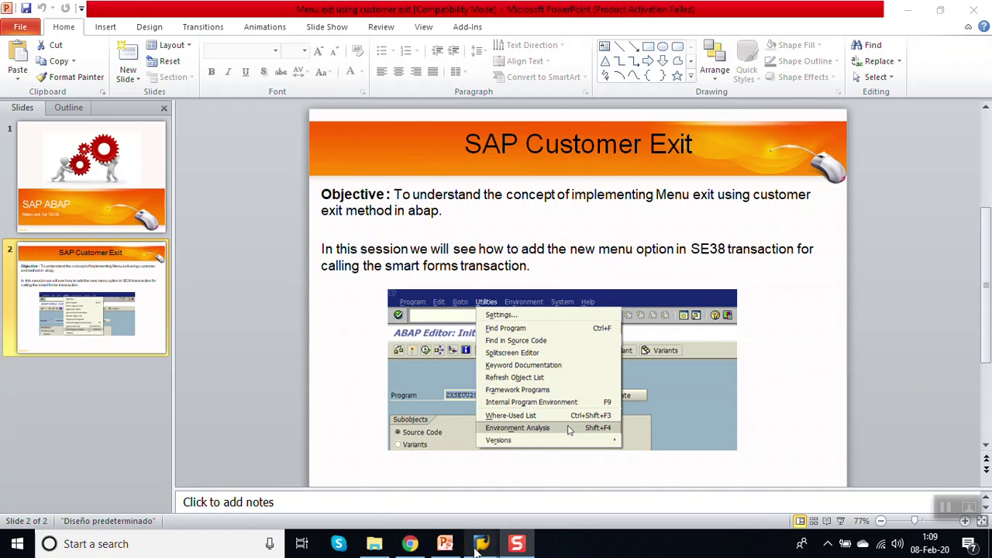
Switch from PowerPoint to the SAP window and run SE38 to open the ABAP Editor
mouse_move(480, 543)
left_click(399, 500)
type("se")
key("Return")
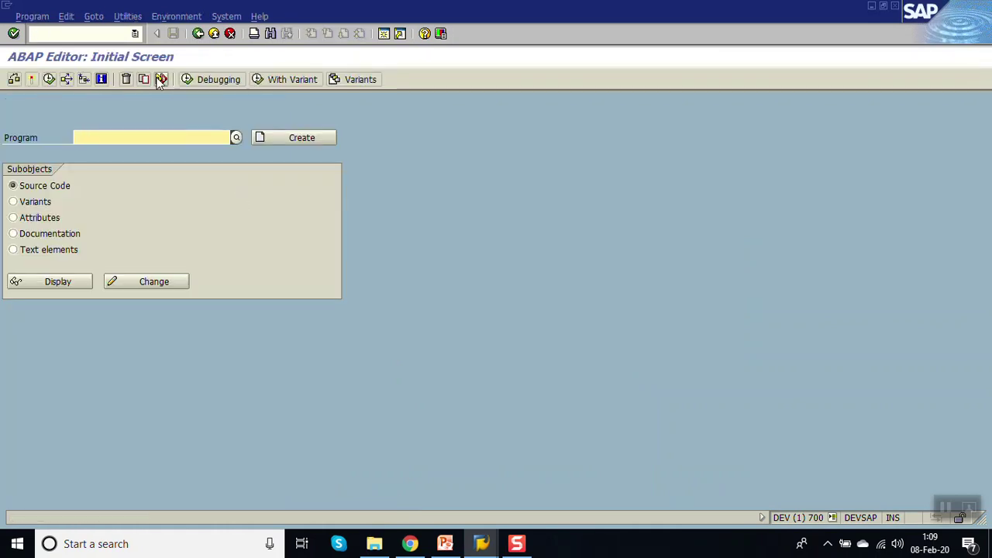
left_click(32, 16)
left_click(68, 20)
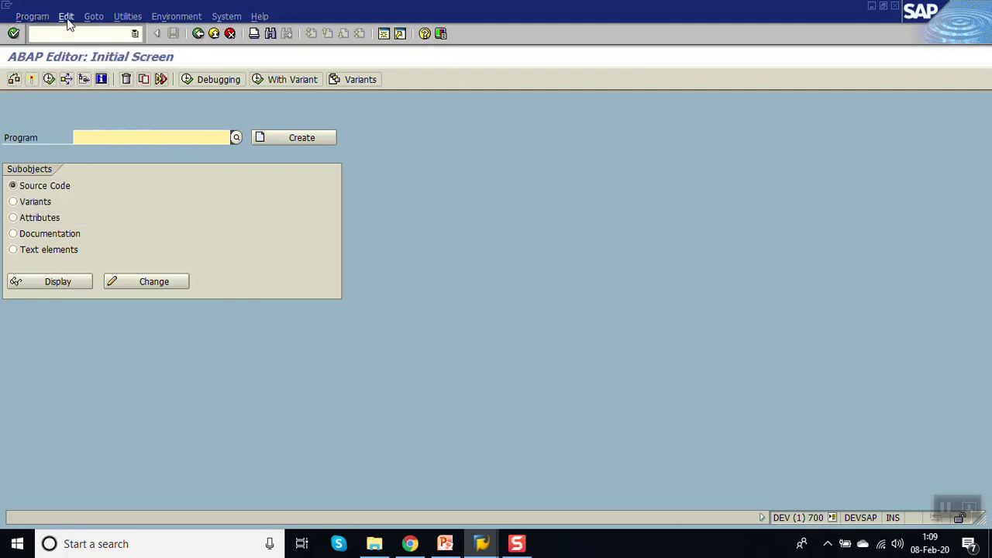
left_click(127, 21)
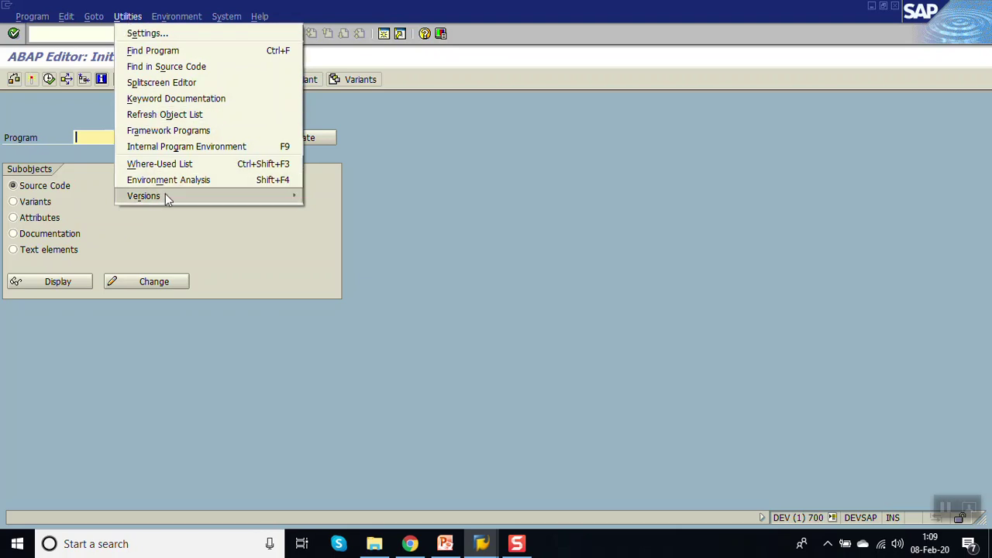
mouse_move(165, 193)
left_click(431, 177)
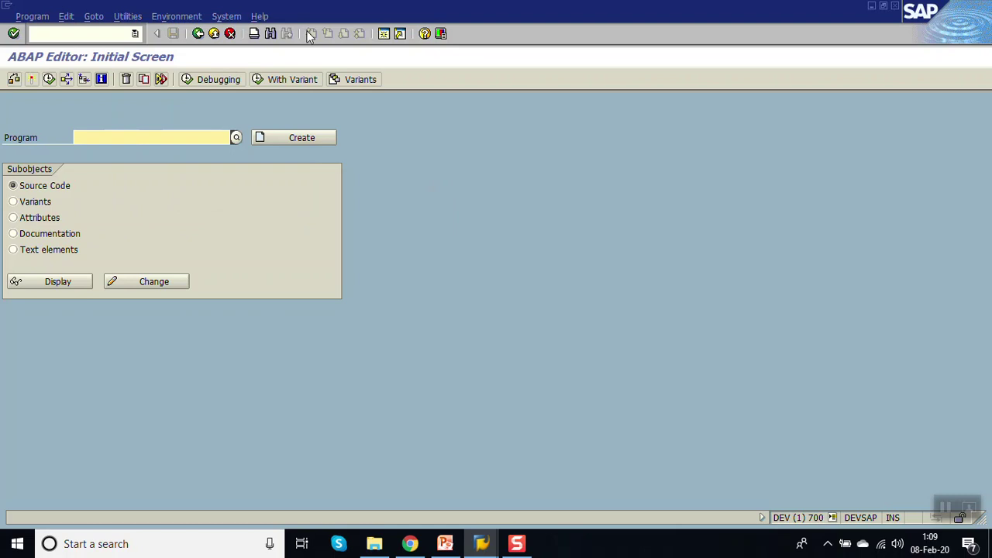
left_click(445, 543)
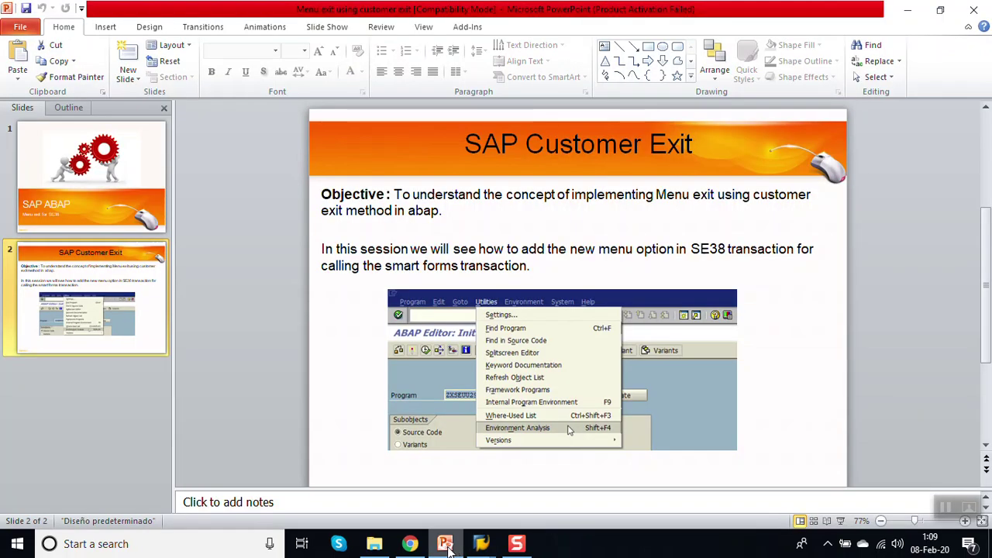
Minimize the PowerPoint presentation to get back to SAP
left_click(446, 544)
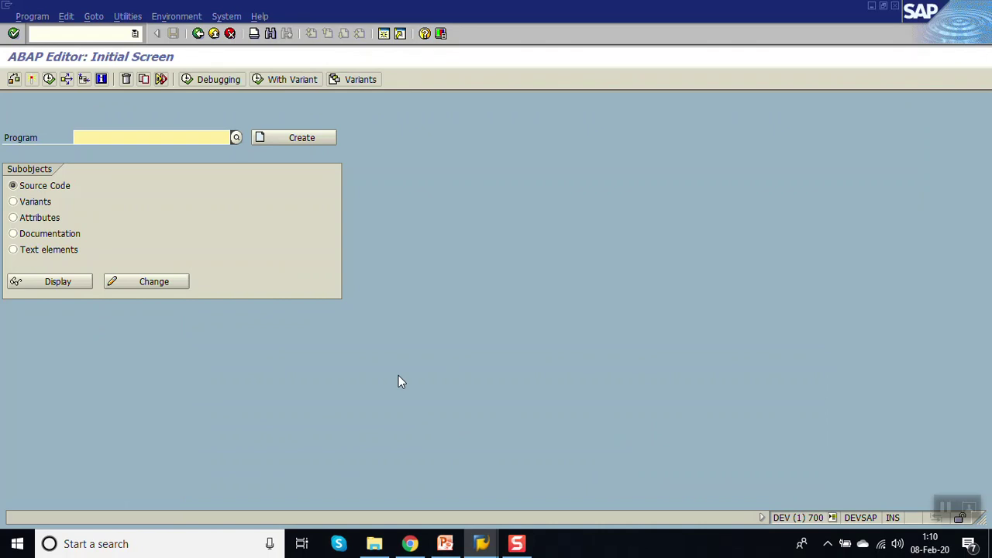
Rerun SE38, pick MV45AFZZ from the Program field history and display its source
left_click(197, 35)
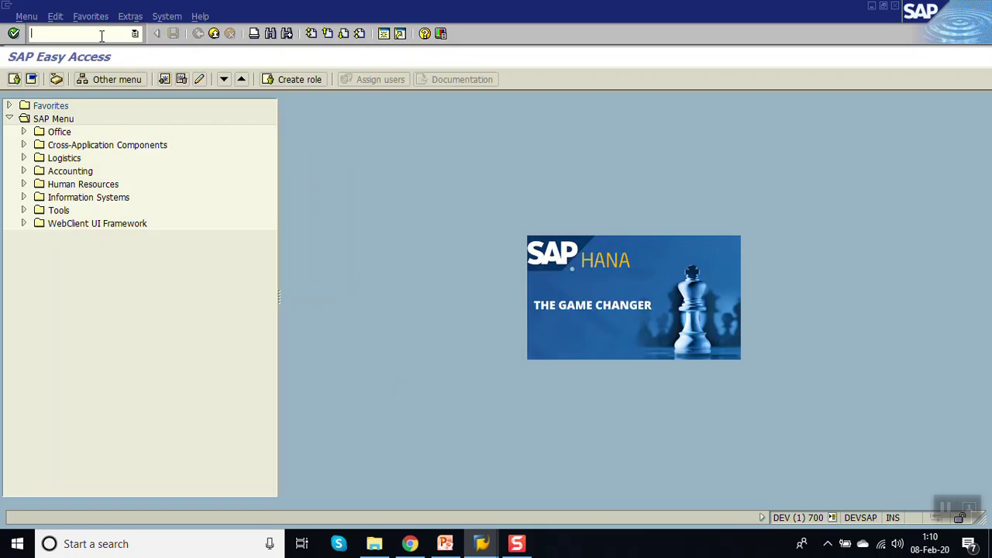
type("SE38")
key("Return")
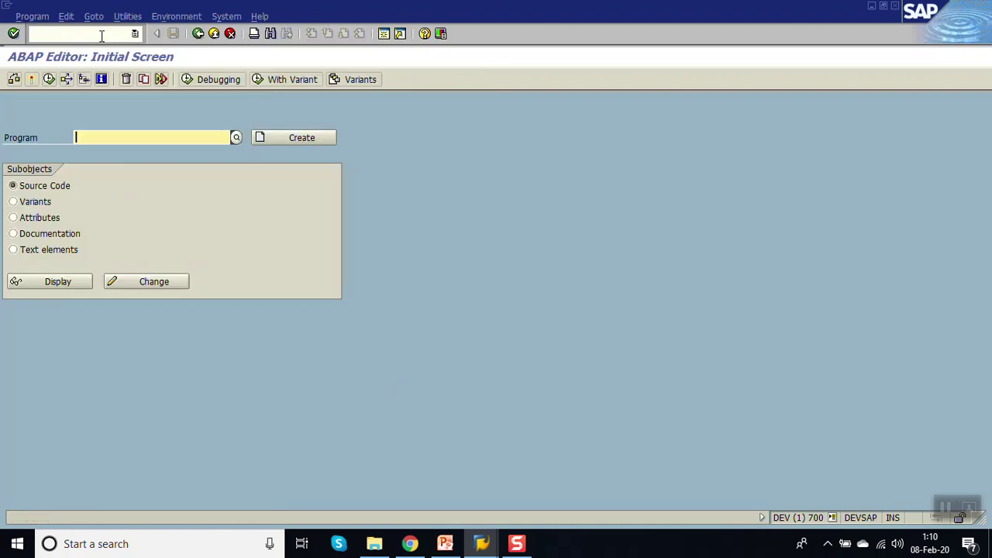
key("BackSpace")
key("Down")
key("Return")
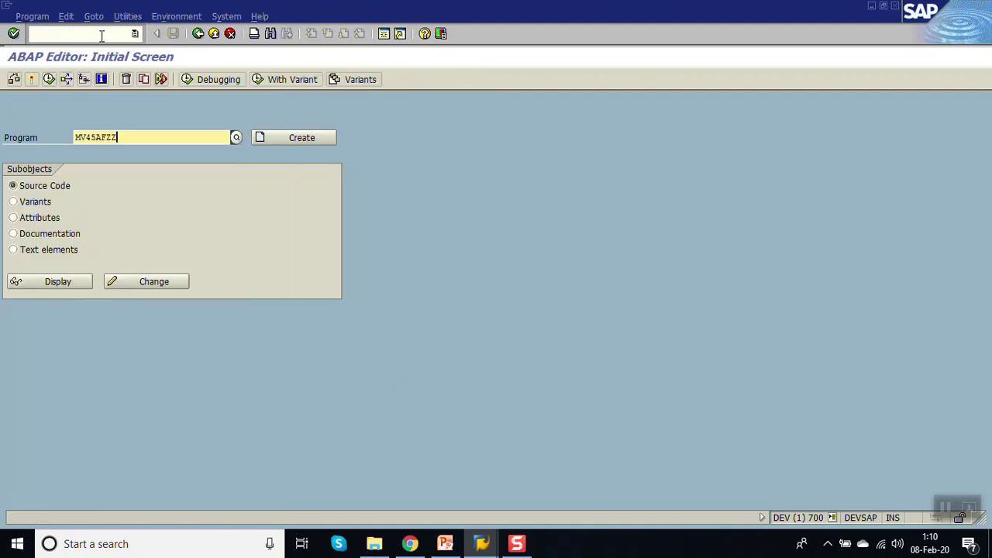
left_click(85, 283)
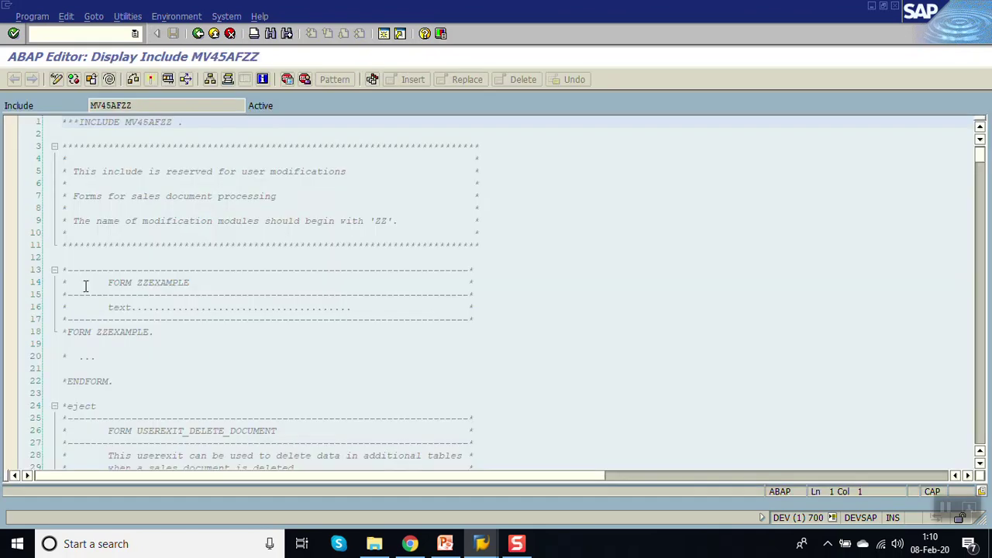
From System > Status, note program SAPLS38E and open GUI status WB_WITH_TOOL_PC_MOD
left_click(227, 16)
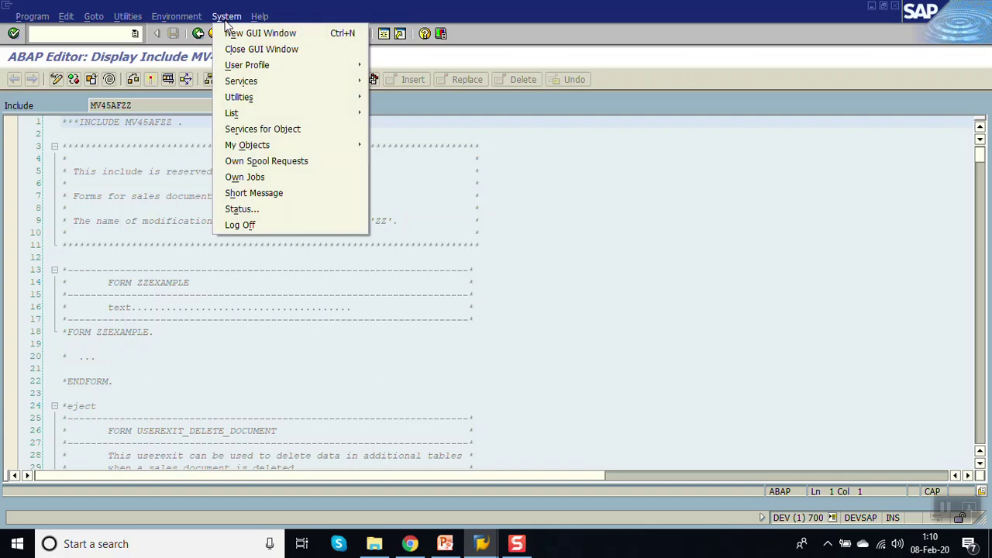
left_click(287, 210)
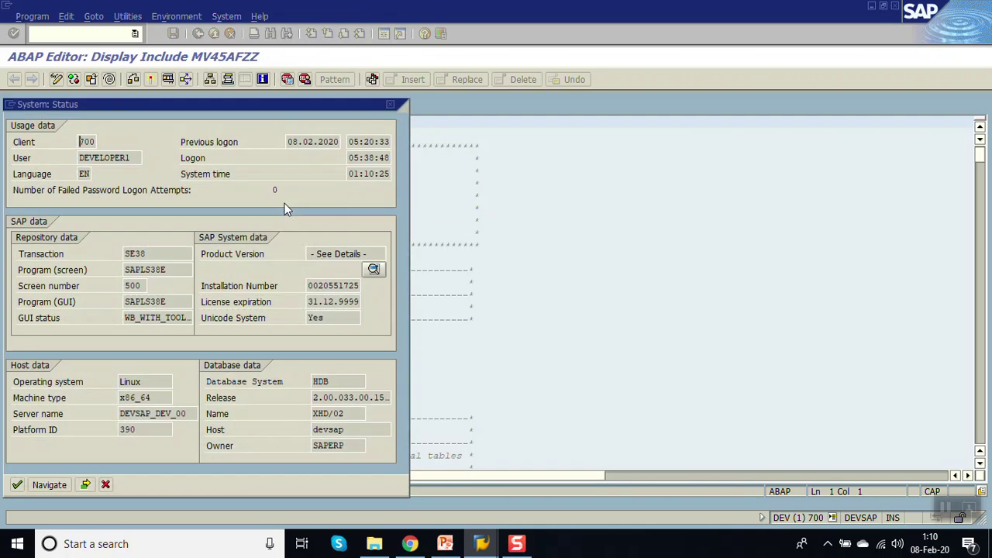
mouse_move(186, 270)
left_mouse_down()
mouse_move(116, 270)
mouse_move(170, 269)
left_mouse_up()
left_click(170, 255)
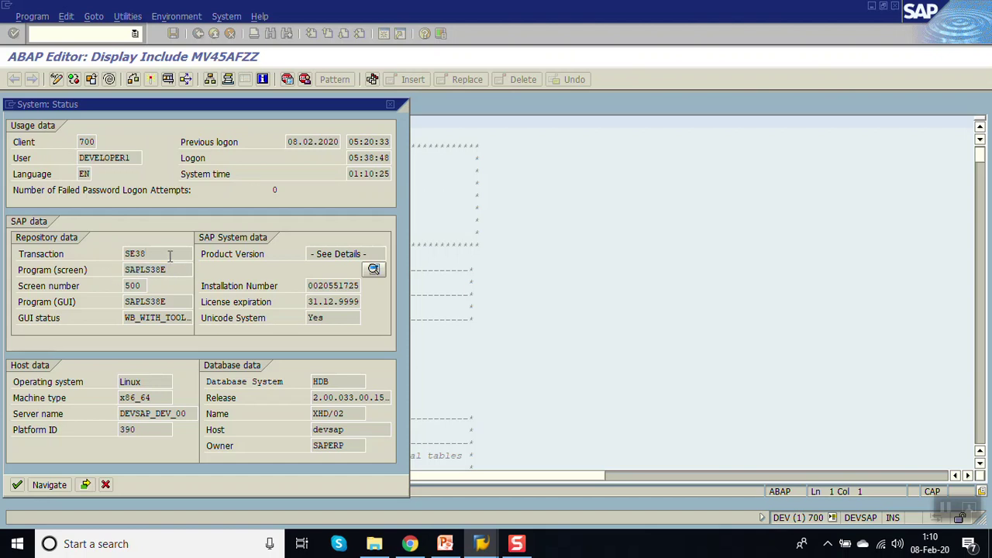
double_click(148, 319)
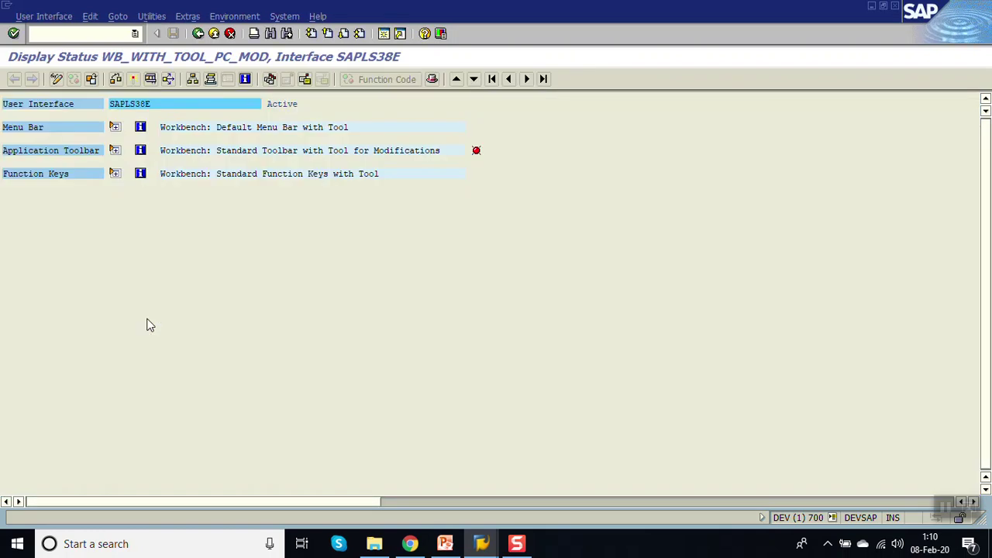
Expand the menu bar, browse Program, Edit and Utilities entries, and mark Customer Exit (+PGE)
left_click(116, 128)
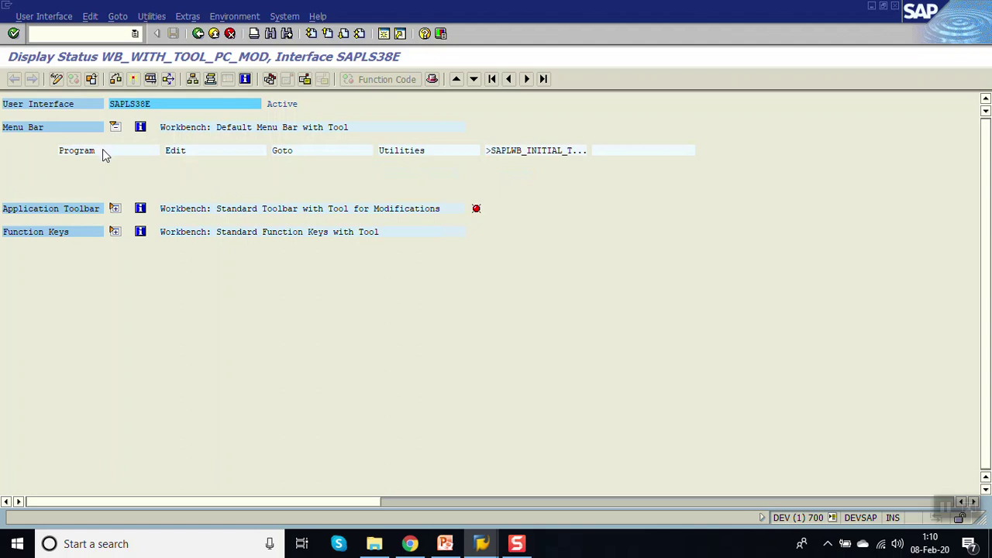
double_click(102, 151)
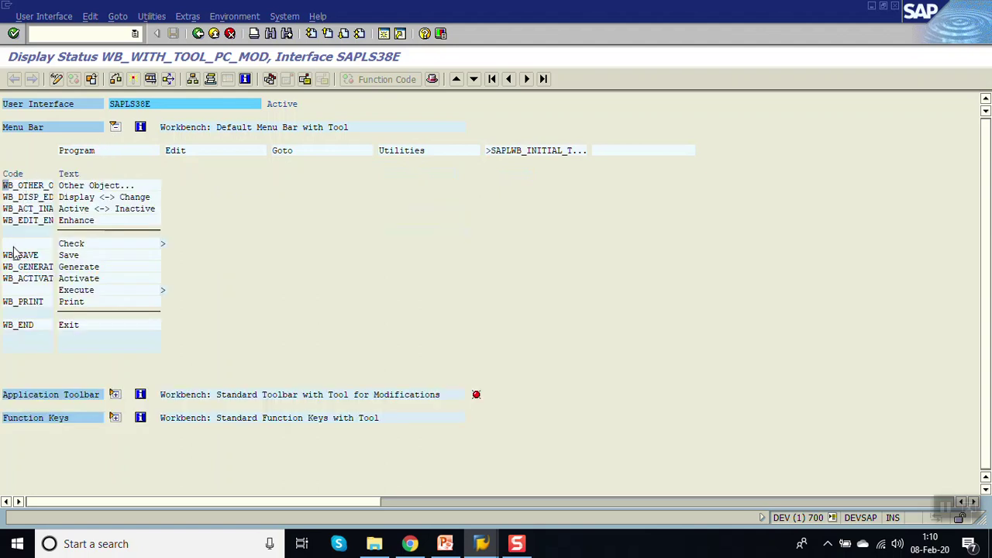
left_click(13, 329)
left_click(15, 302)
double_click(87, 153)
double_click(189, 150)
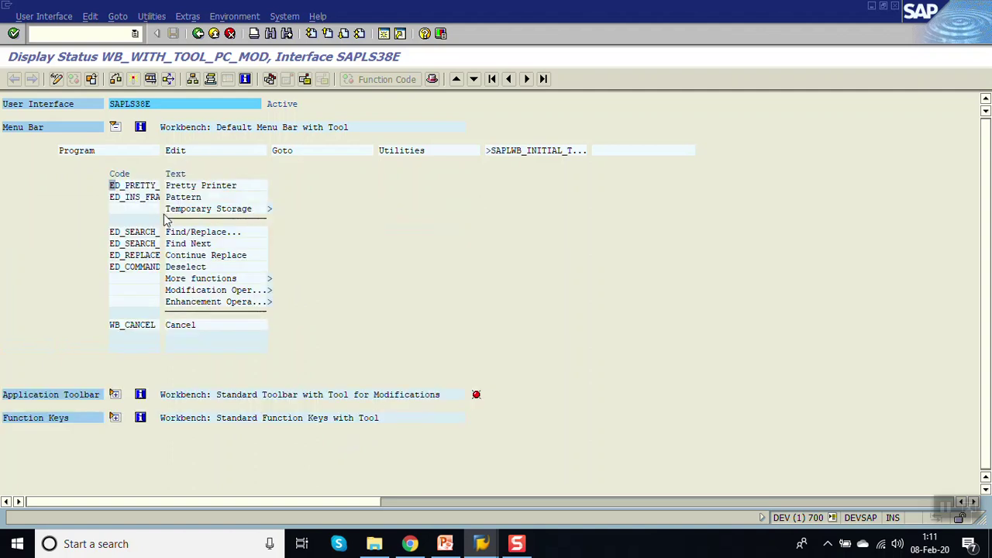
double_click(195, 151)
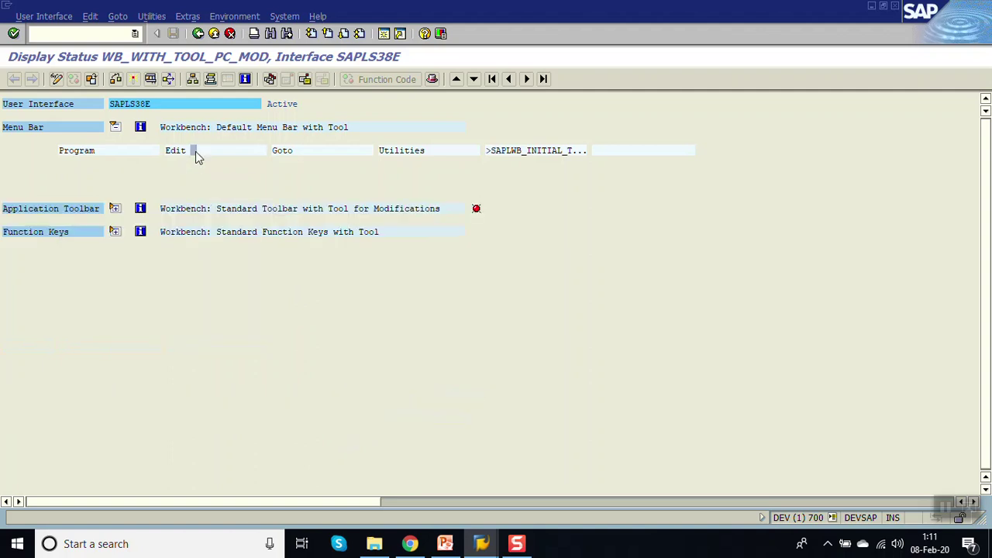
double_click(434, 151)
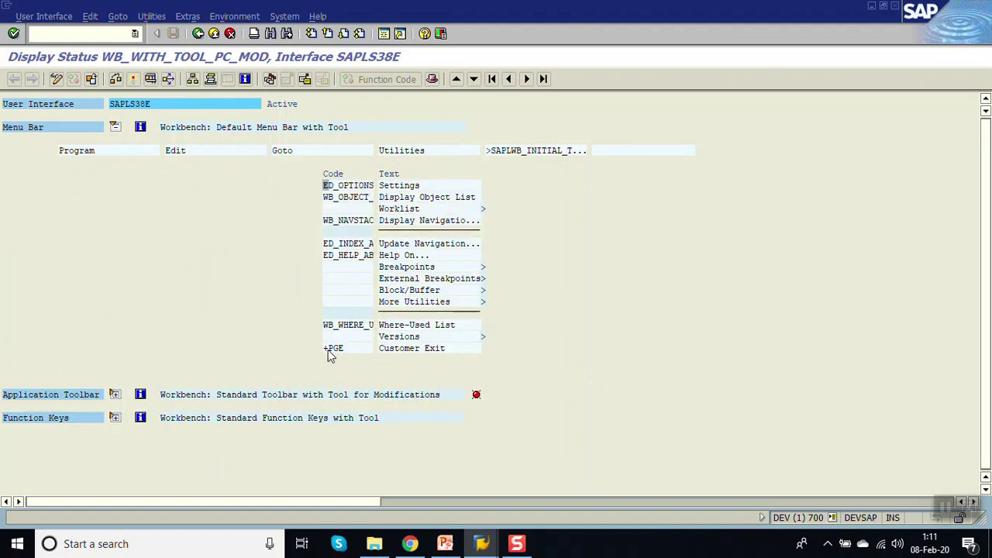
left_click(423, 350)
Open function group SAPLS38E's object directory entry and check its package, SEDI
left_click(199, 33)
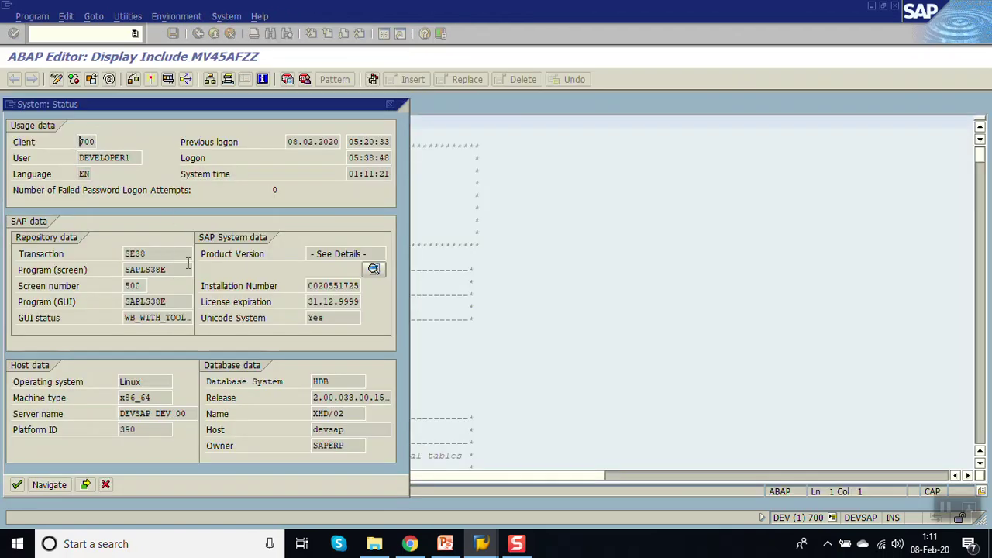
left_click(151, 270)
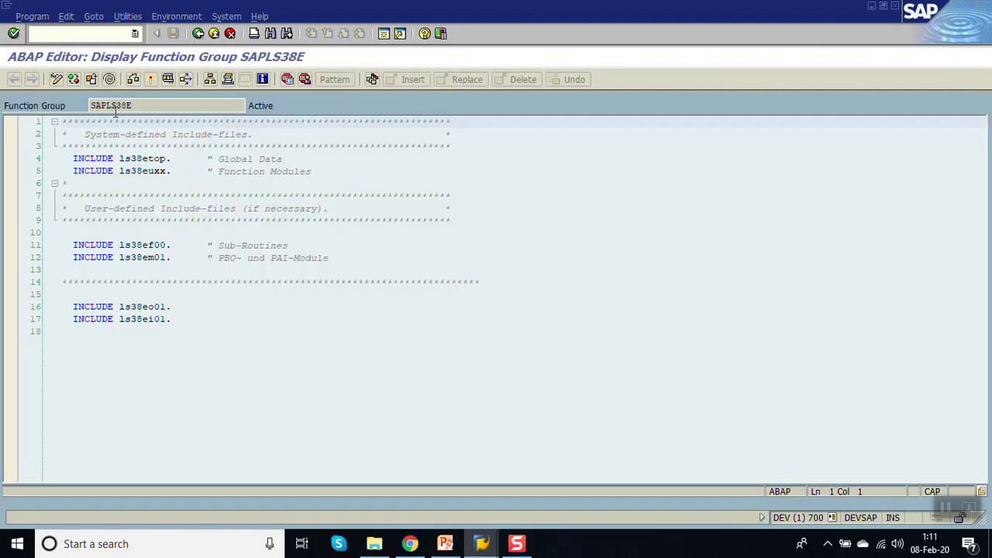
left_click(94, 16)
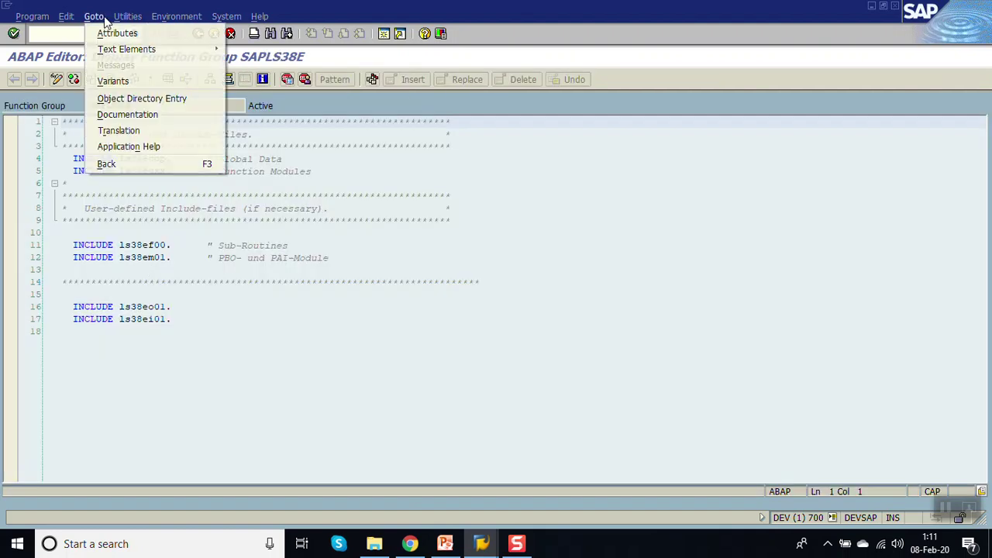
left_click(194, 99)
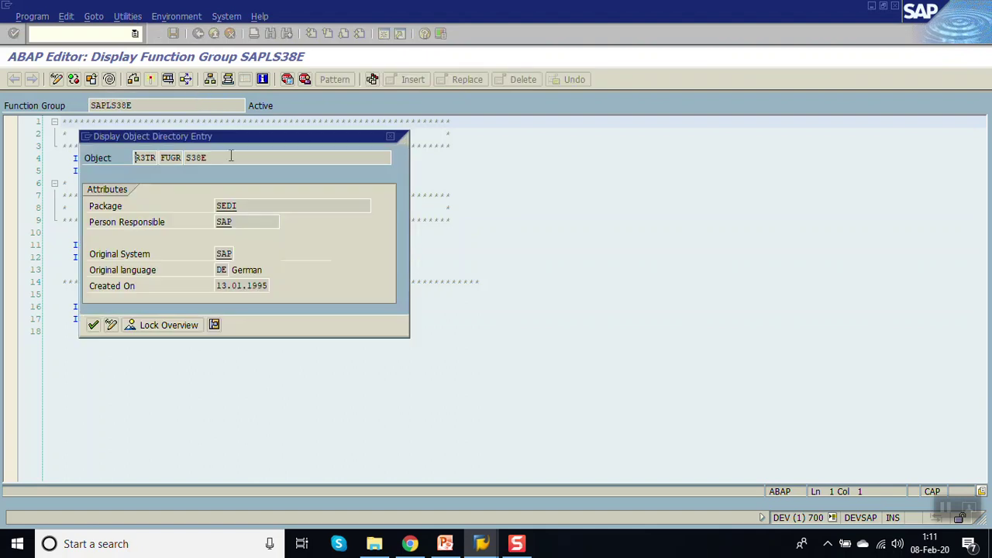
left_click_drag(371, 204, 107, 216)
left_click(93, 325)
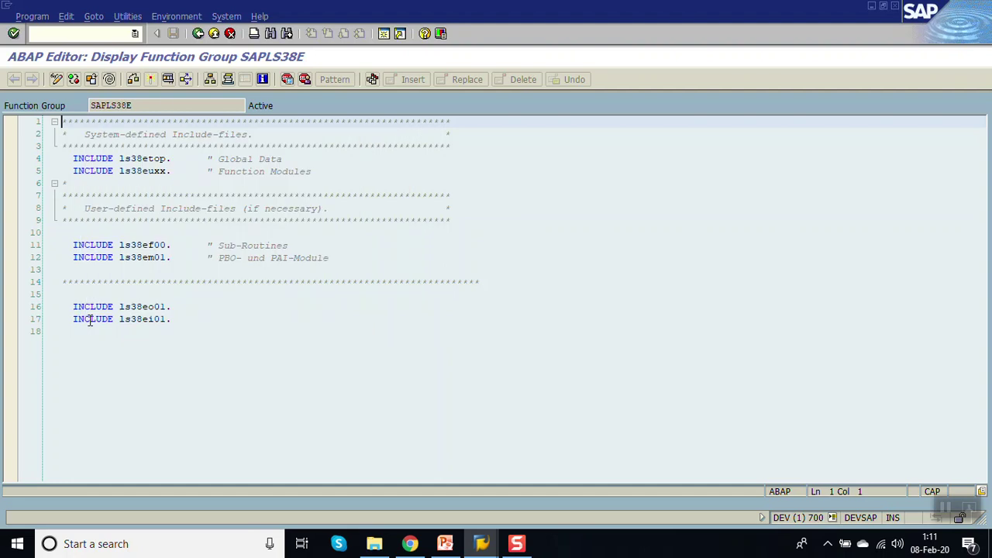
Back out of the function group and status dialog to the MV45AFZZ include
left_click(198, 34)
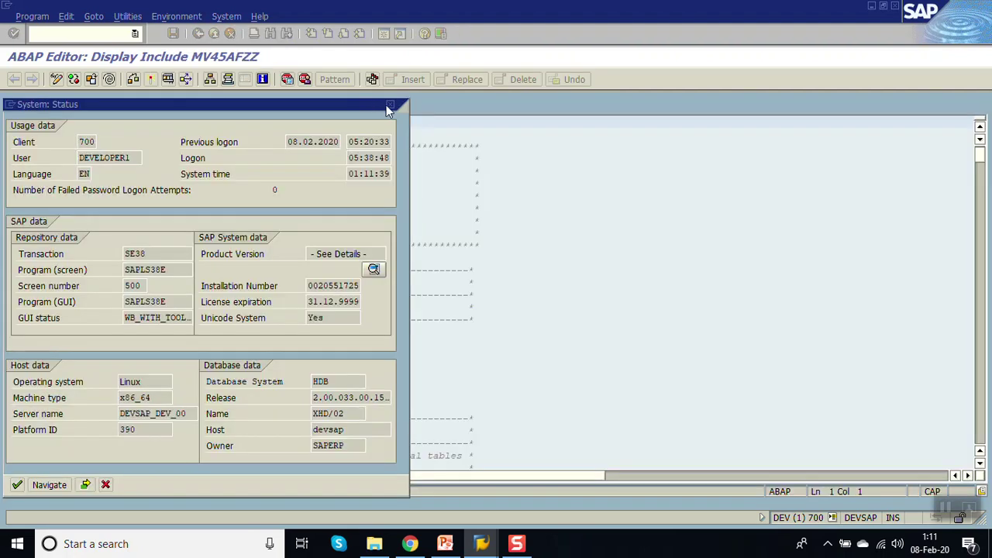
left_click(390, 105)
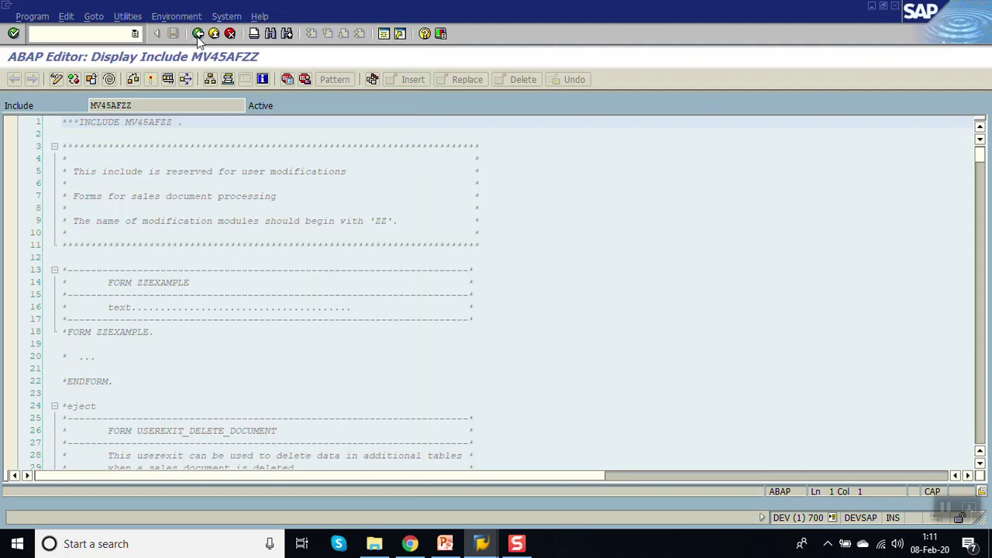
left_click(198, 34)
Leave the ABAP Editor for SAP Easy Access and enter transaction SMOD
left_click(140, 20)
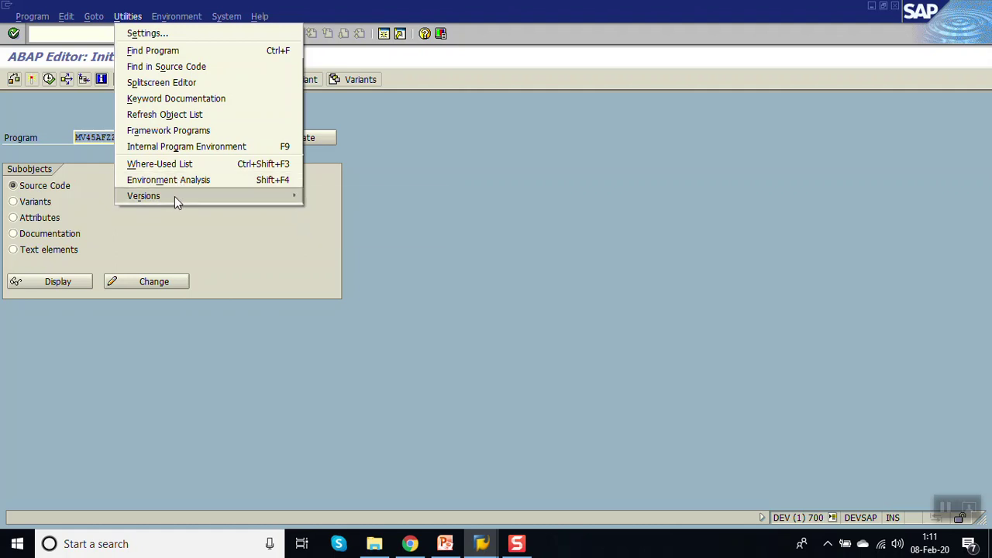
left_click(208, 230)
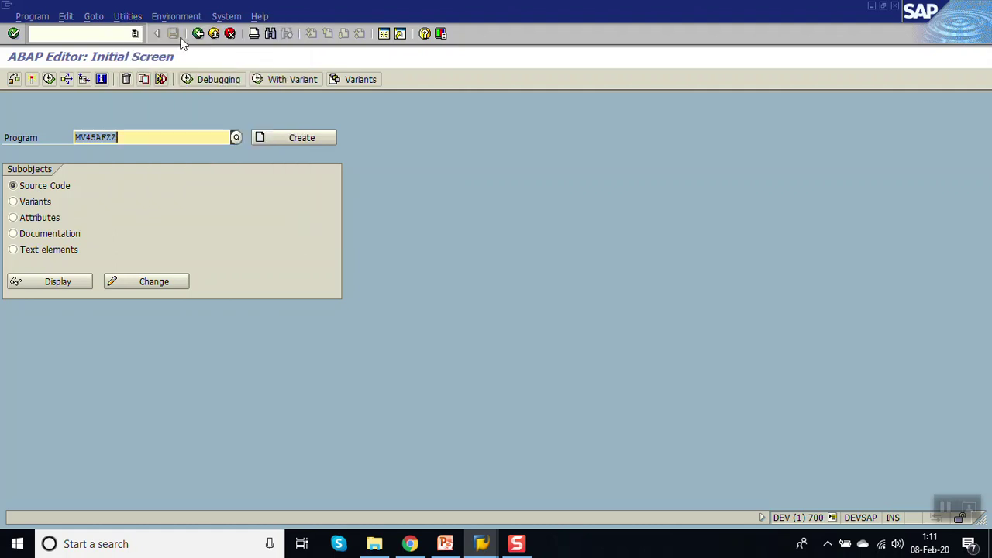
left_click(120, 35)
key("F3")
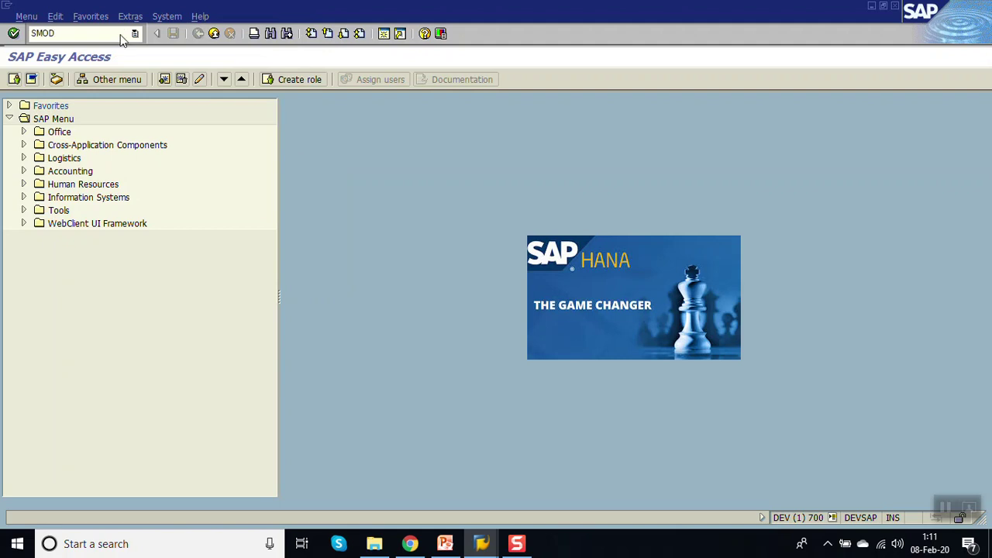
key("Return")
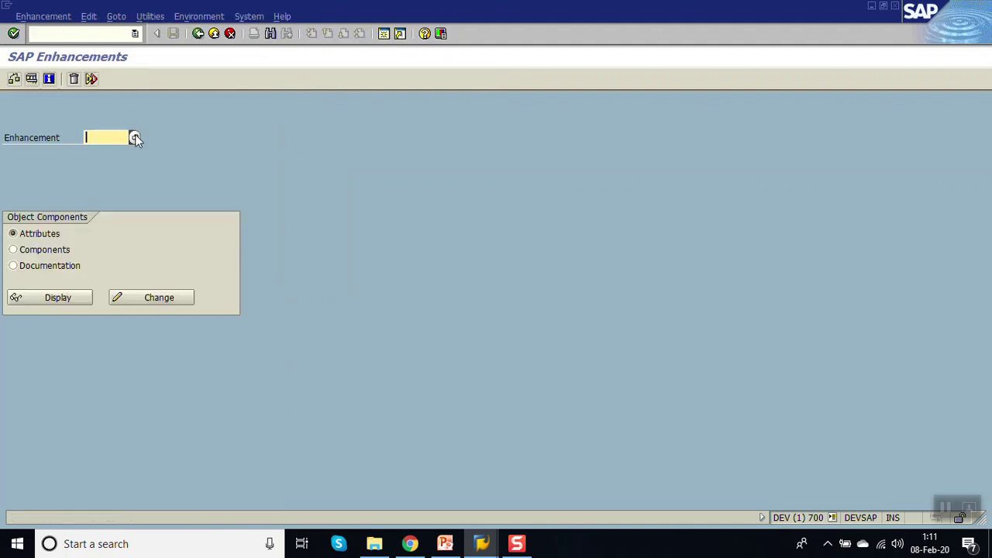
From the Enhancement value help, run an Information System exit search for package SEDI
left_click(134, 139)
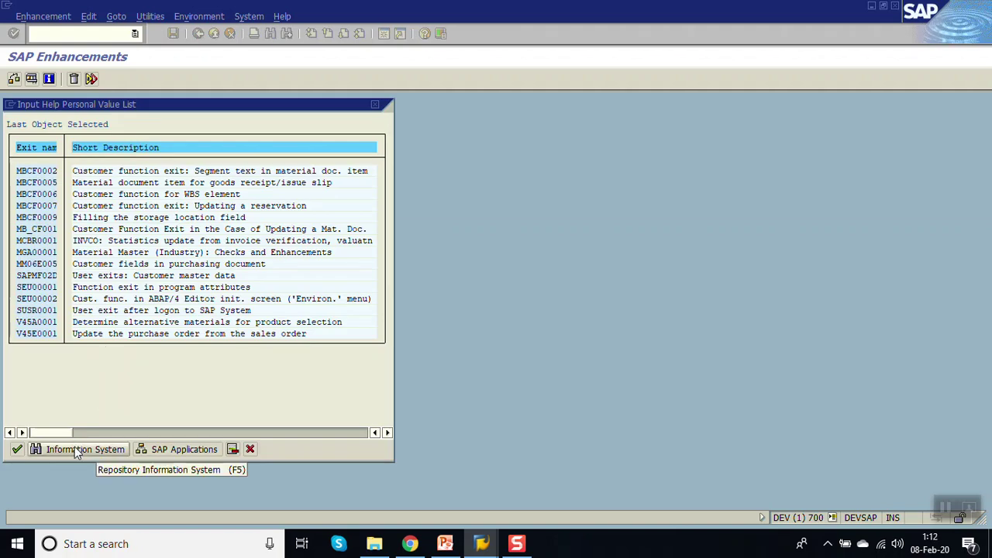
left_click(76, 451)
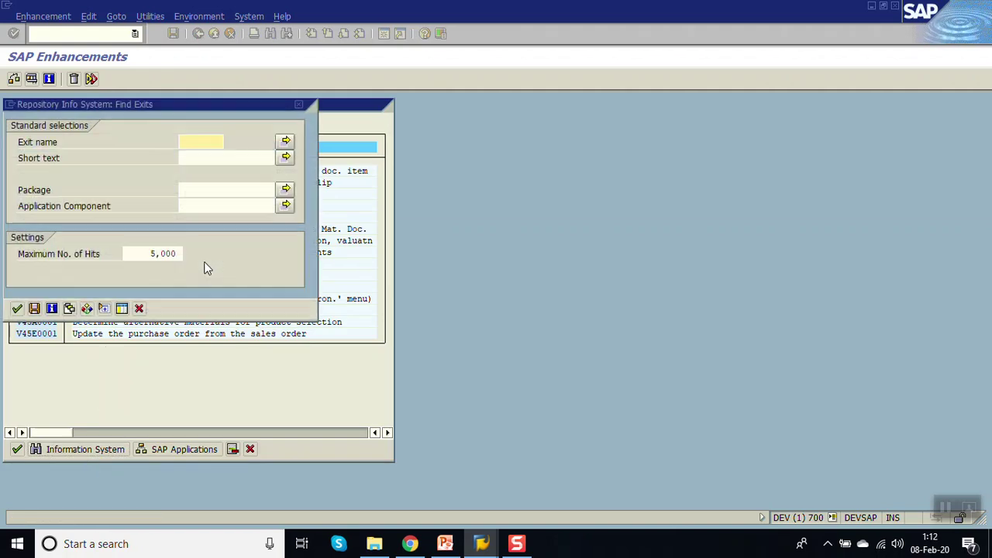
left_click(211, 191)
type("SEDI")
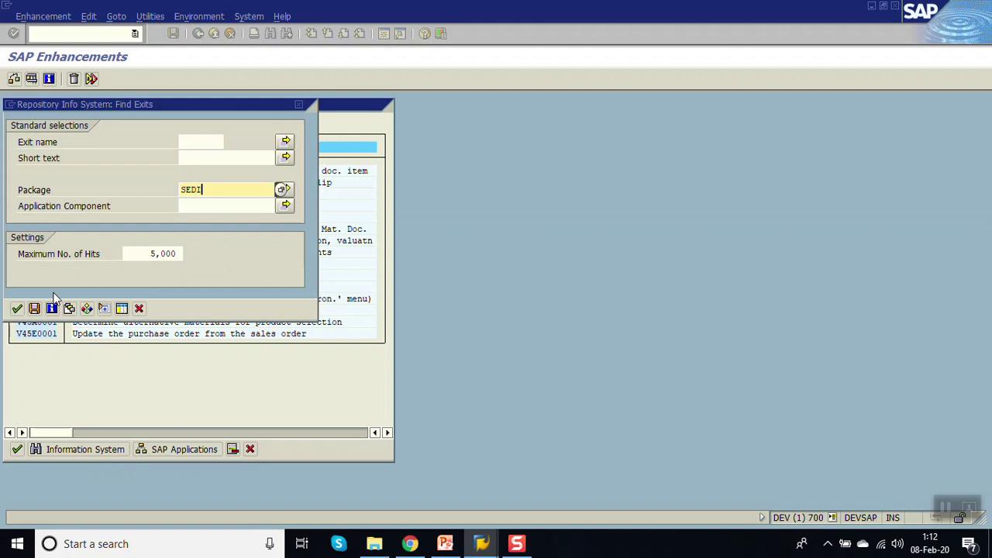
left_click(17, 308)
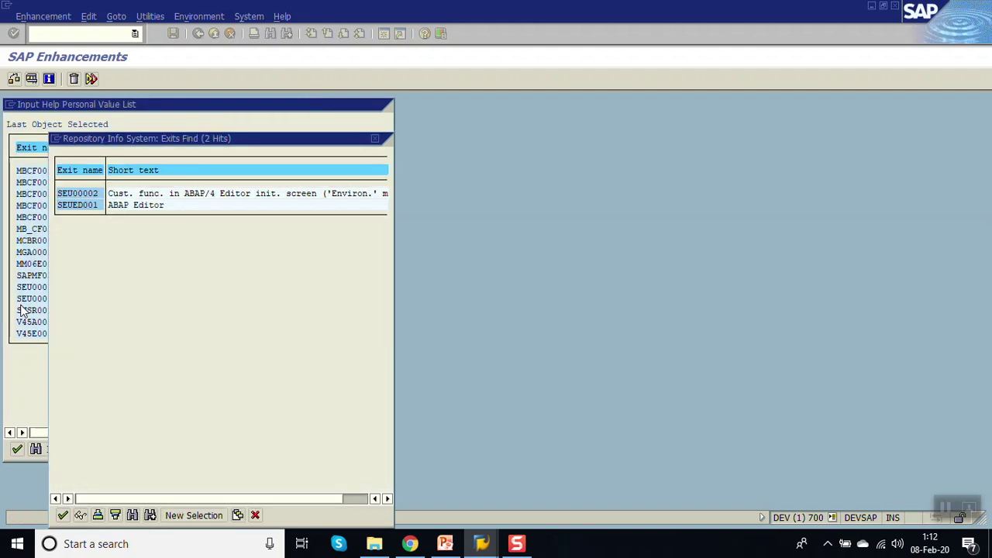
Browse the 2-hit result list and take SEU00002 as the enhancement
left_click(78, 173)
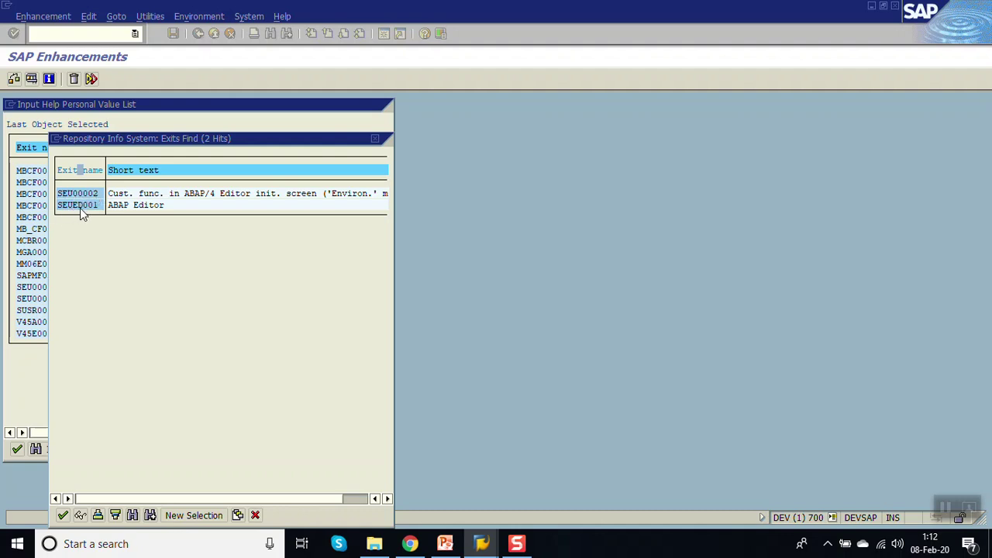
left_click(237, 193)
left_click(237, 498)
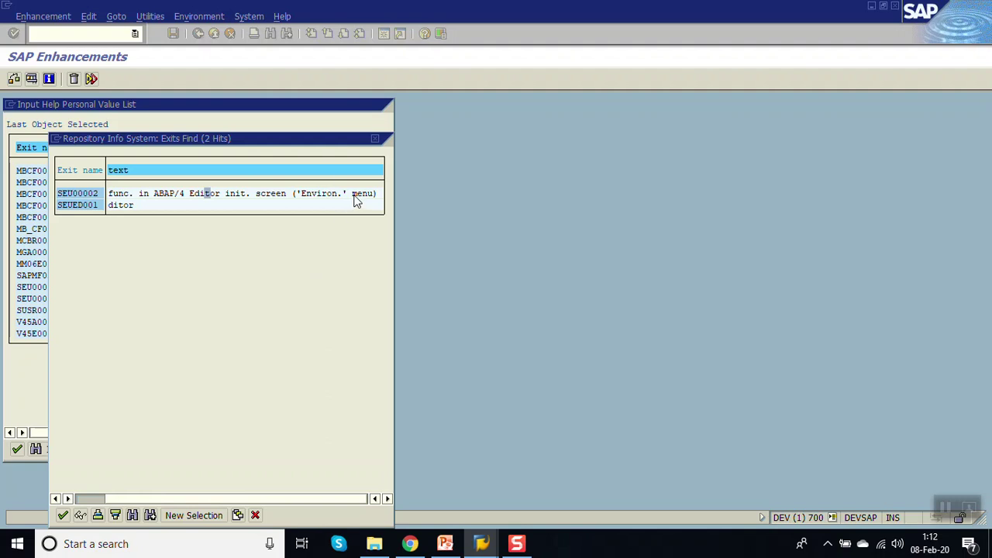
left_click(230, 498)
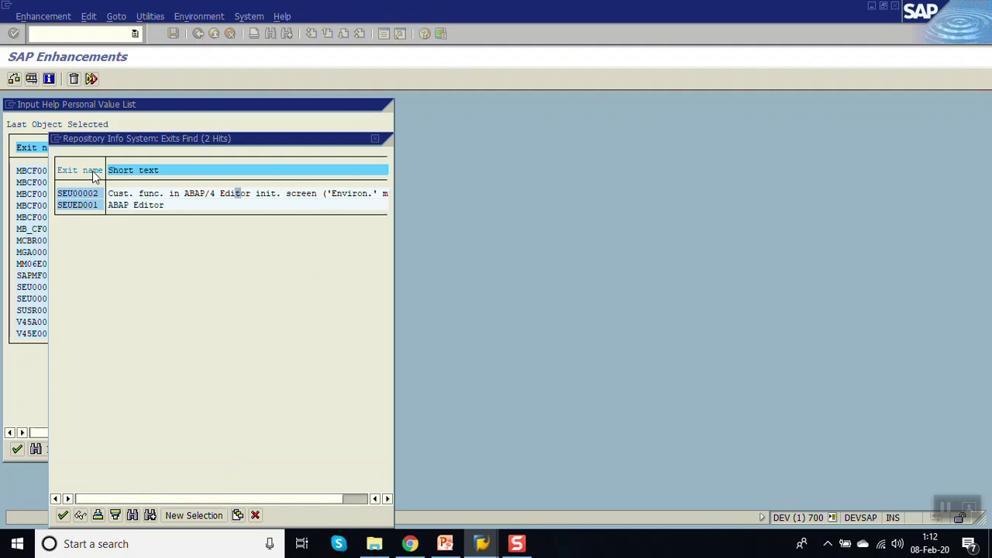
double_click(85, 193)
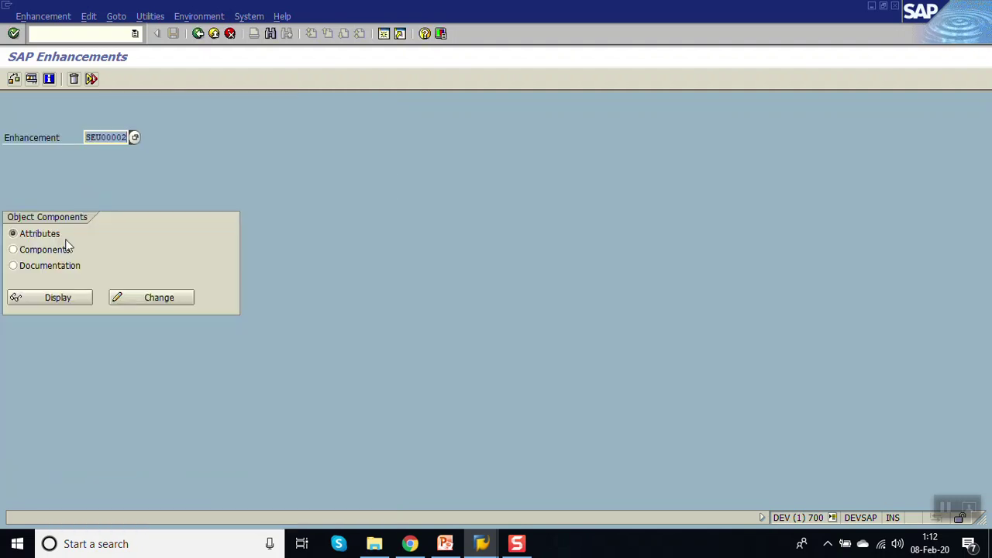
Display SEU00002's components, noting exit EXIT_SAPLWBABAP_010 and the +CUS function code, then go back
left_click(34, 258)
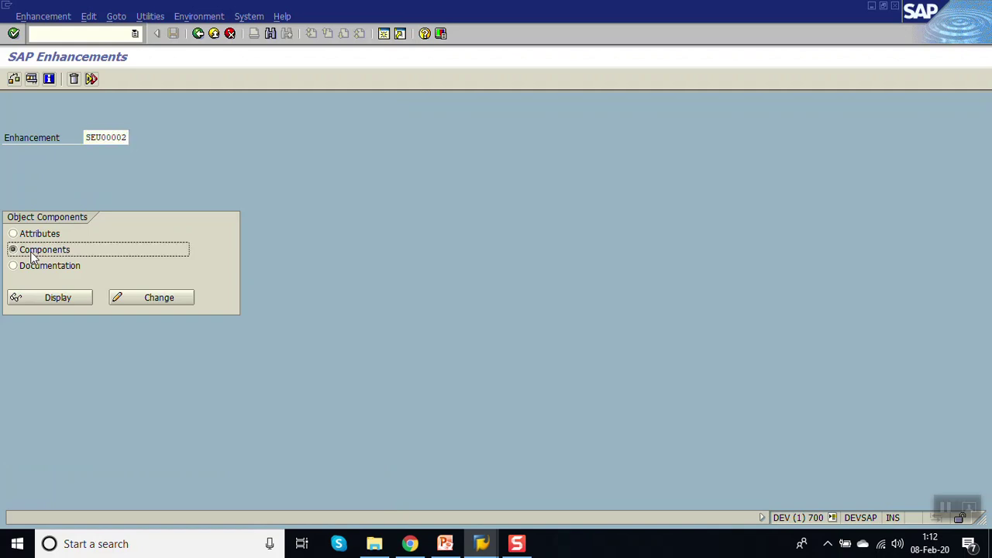
left_click(48, 298)
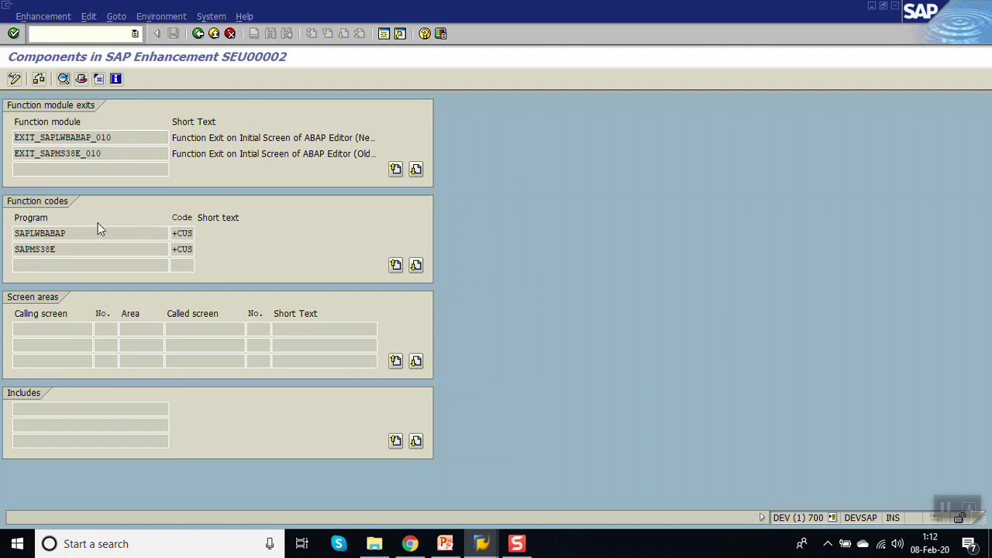
left_click_drag(176, 234, 218, 264)
left_click_drag(148, 135, 14, 137)
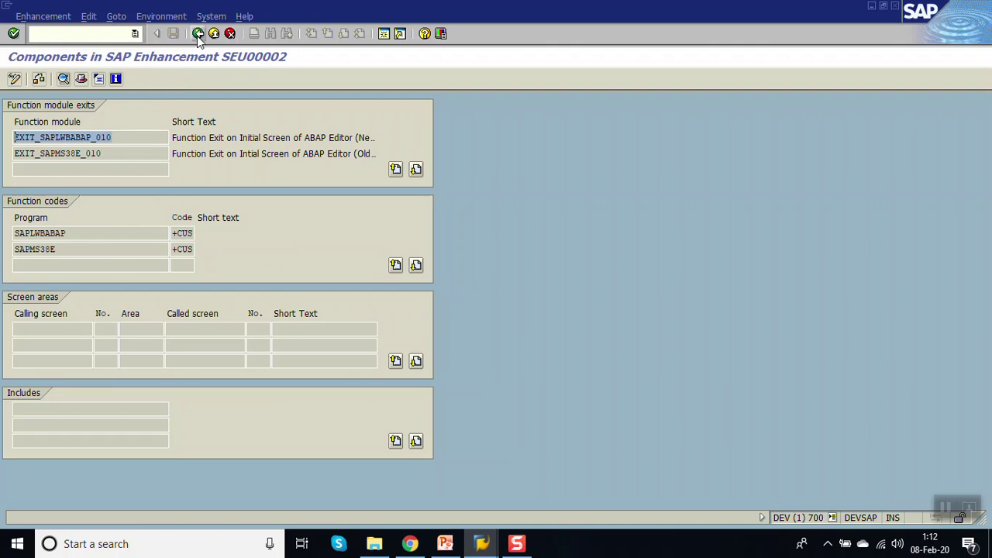
left_click(199, 35)
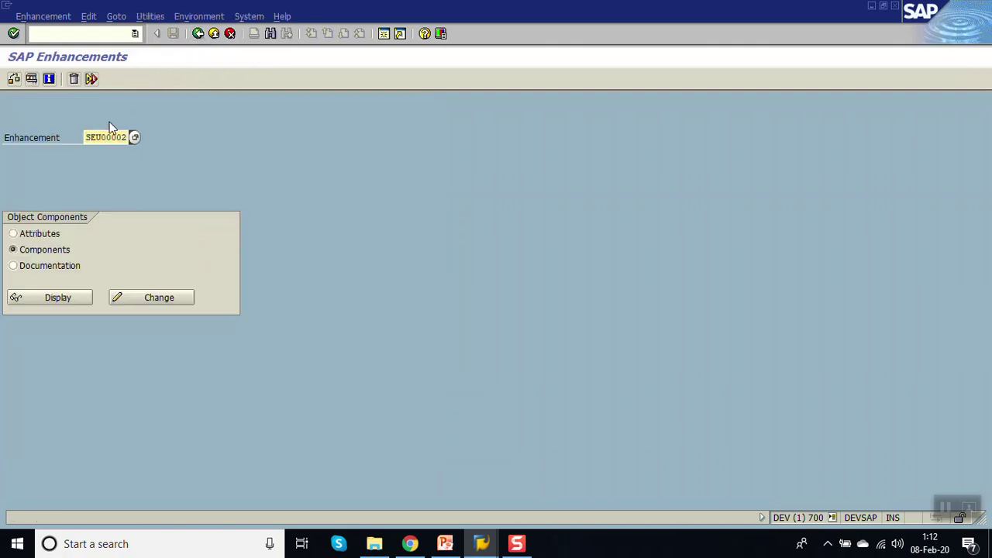
Run CMOD from SAP Easy Access and create project ZSE38V3
left_click(198, 33)
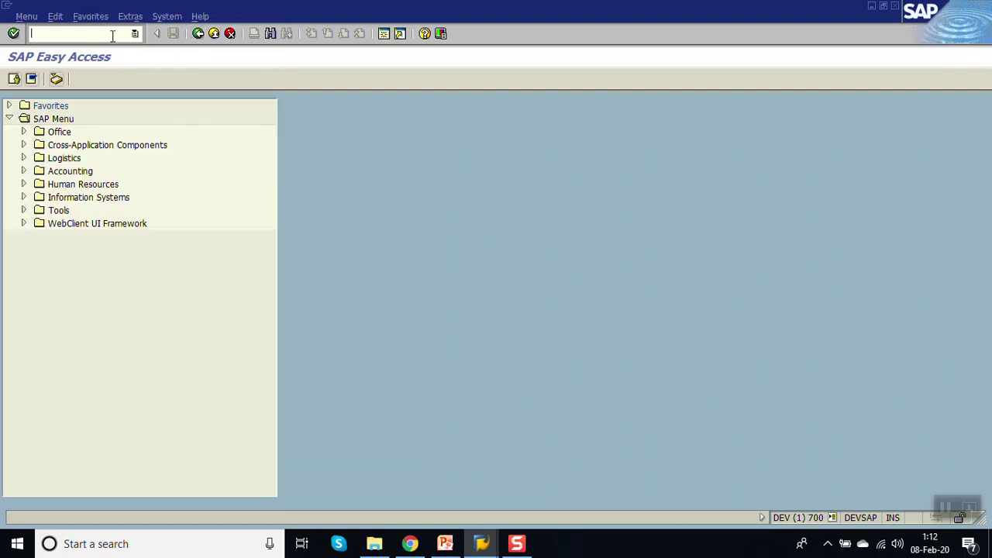
type("CMOD")
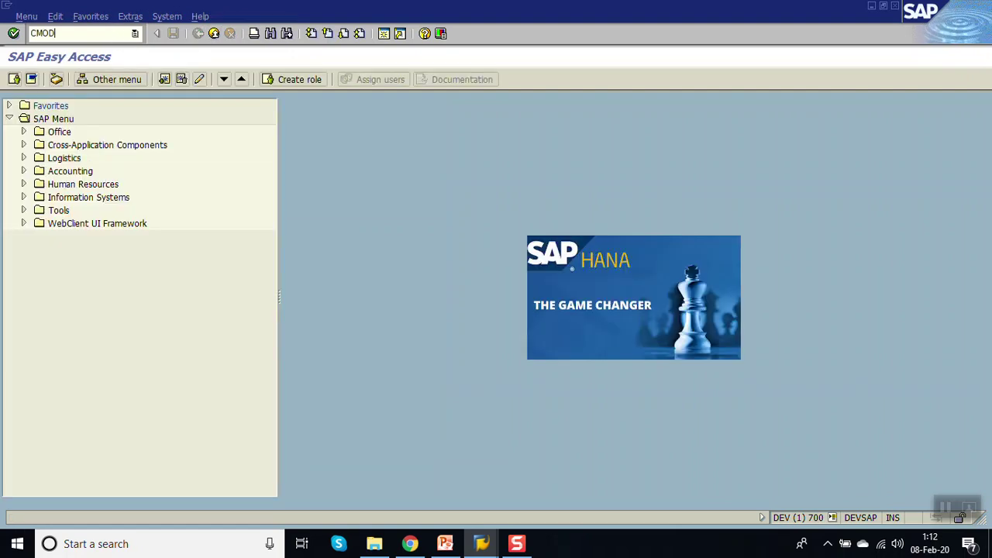
key("Return")
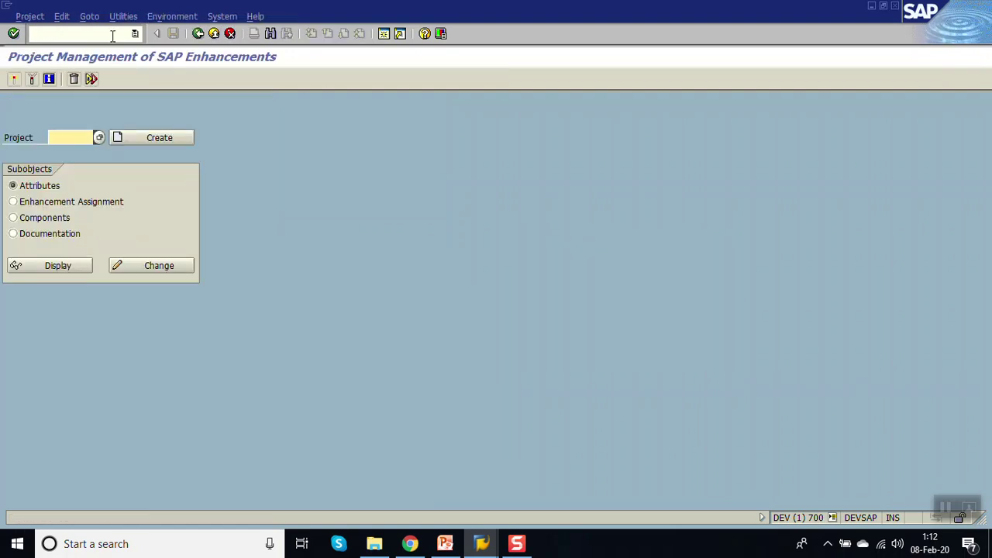
type("ZSE38V")
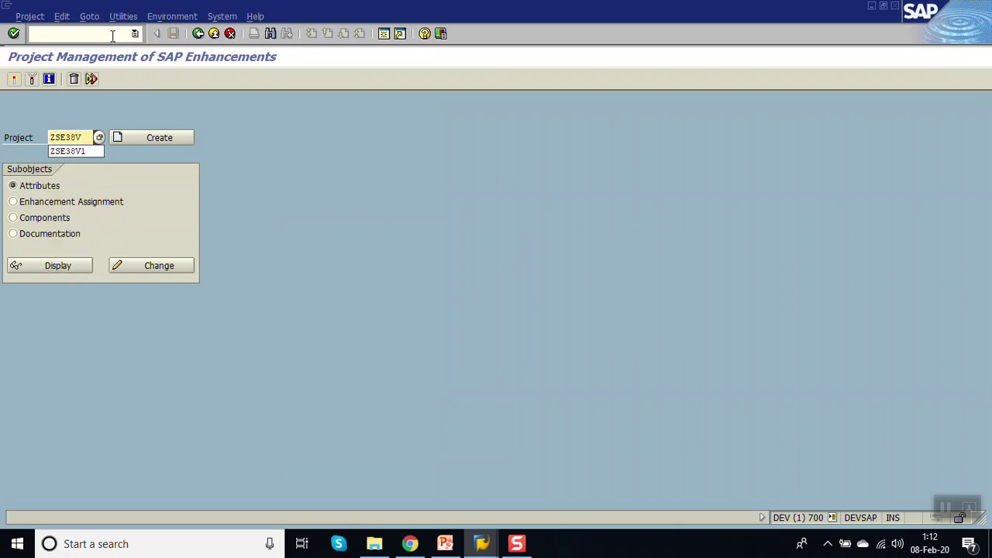
type("3")
key("Return")
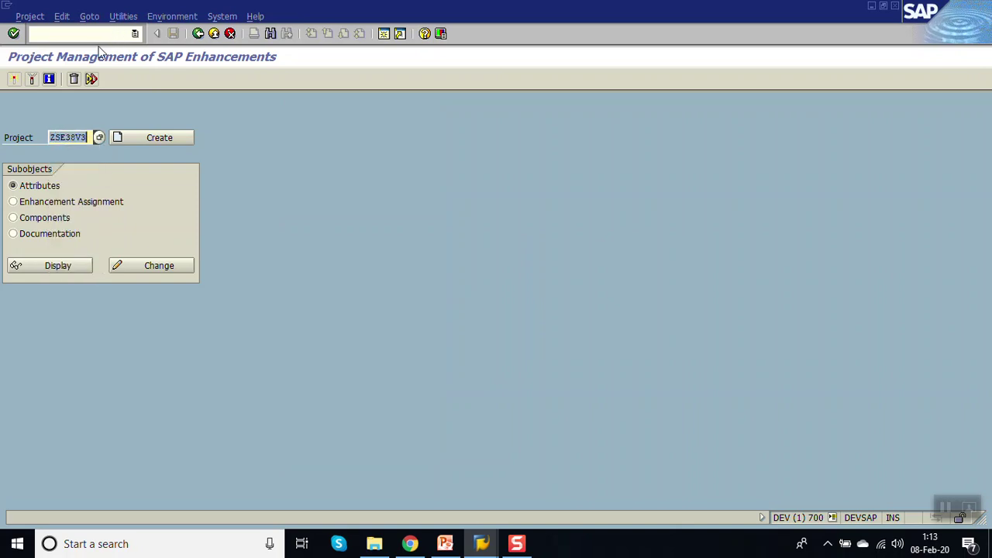
left_click(172, 137)
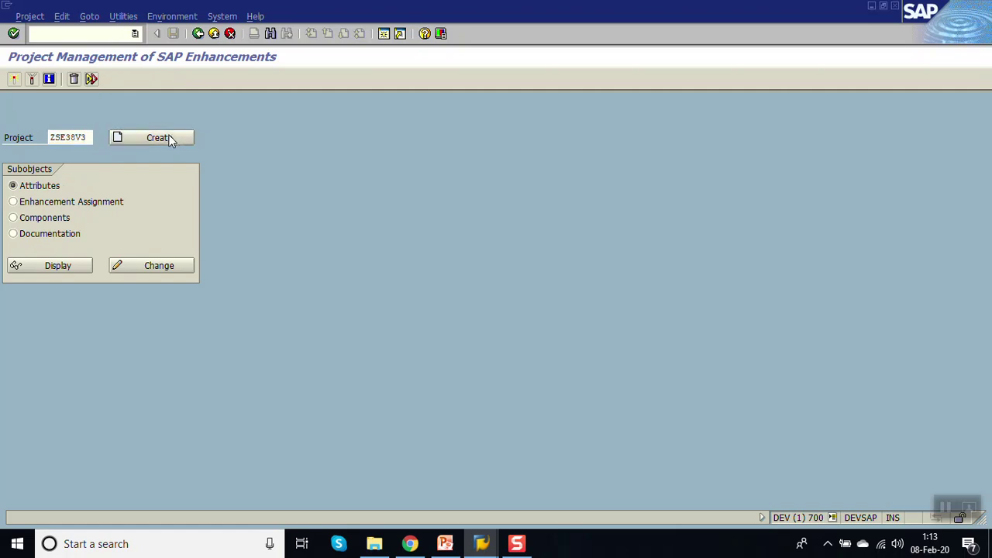
Give the project the short text 'se38 menu exit' and save it
type("se38n")
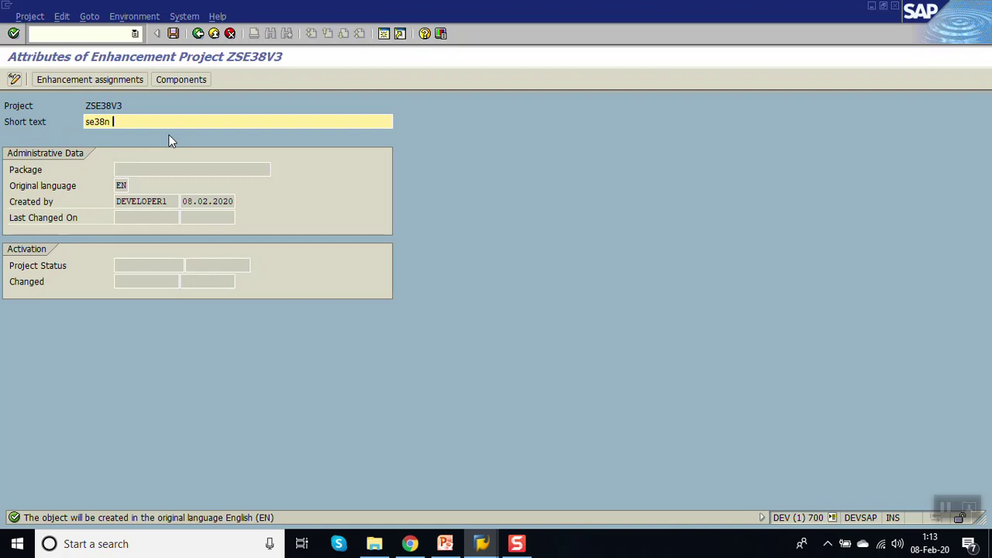
key("BackSpace")
type("menu exit")
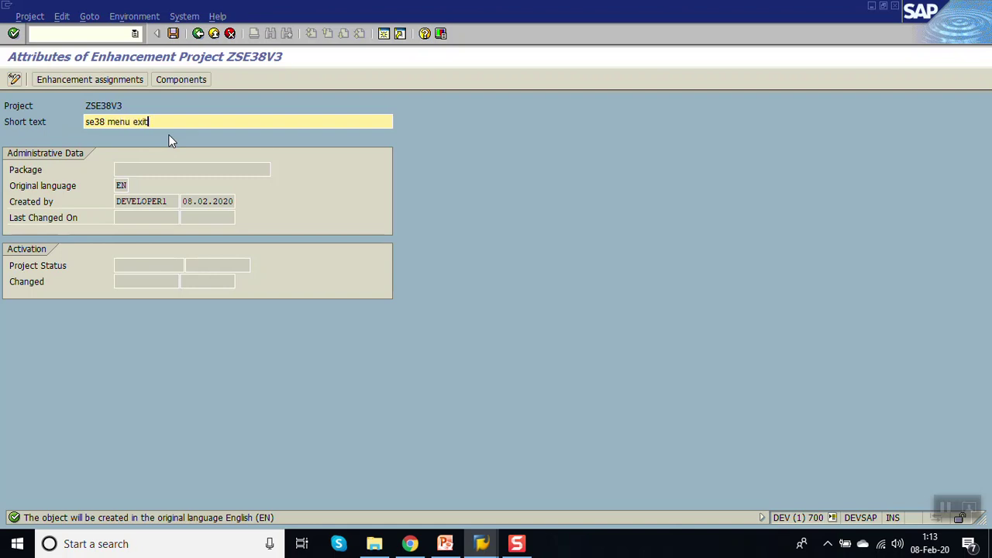
key("Return")
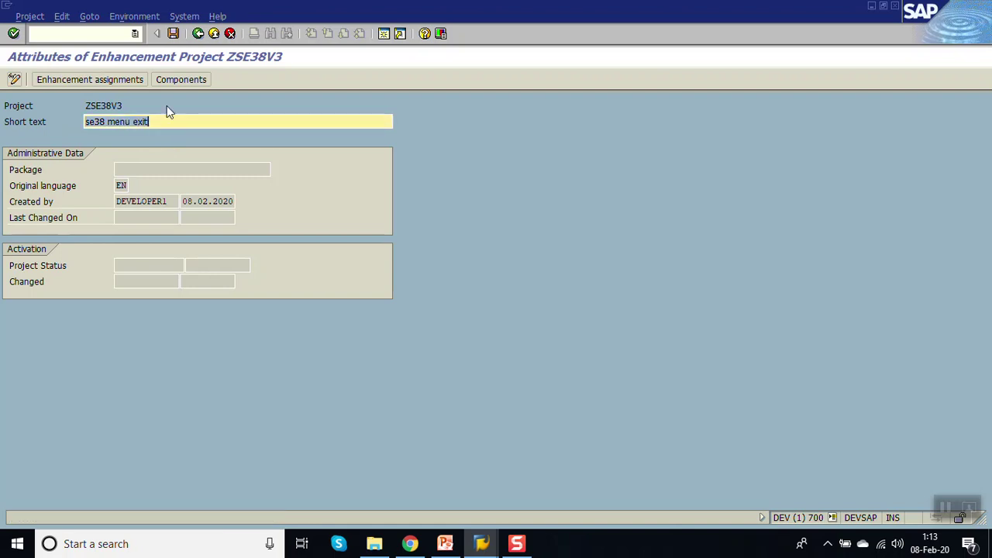
left_click(174, 34)
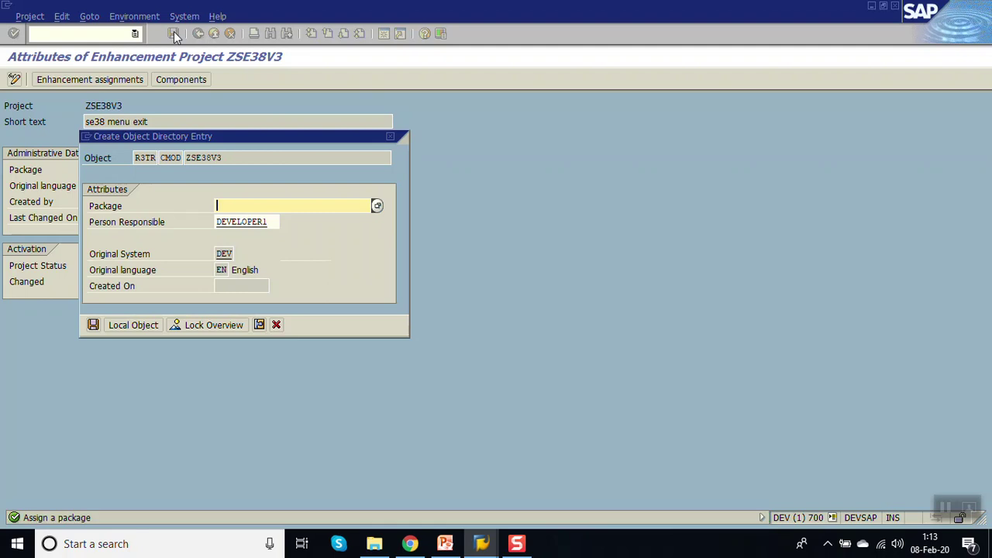
Assign package ZABAP and search the user's own workbench requests for the wanted request
type("zabap")
key("Return")
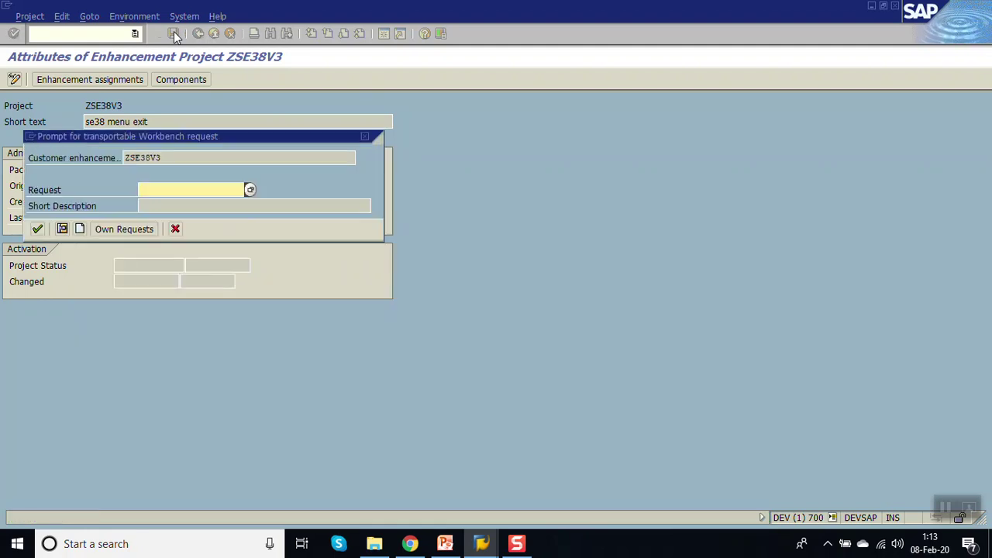
left_click(101, 229)
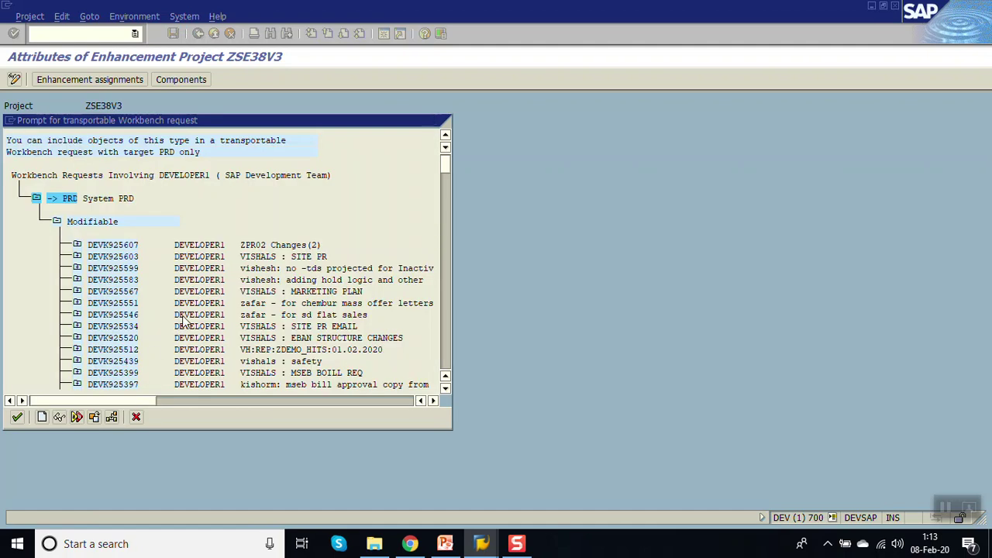
key("ctrl+f")
type("zafar - cu")
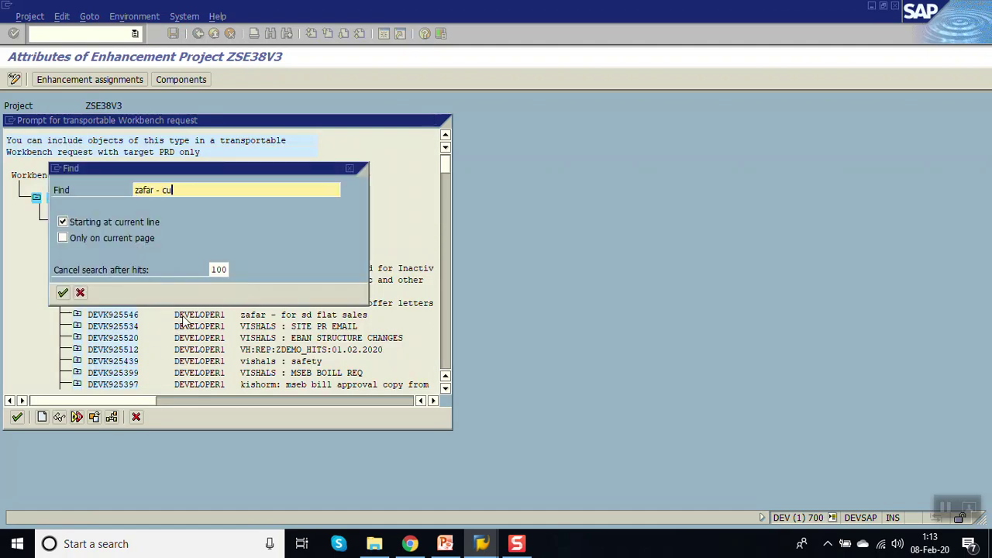
key("Return")
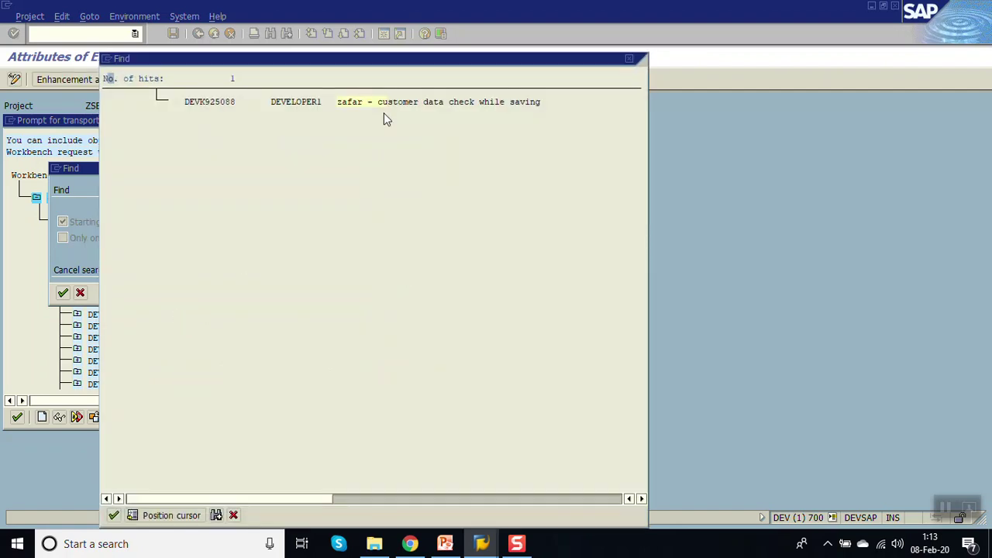
Choose workbench request DEVK925088 to finish saving, and show the enhancement assignments
double_click(367, 108)
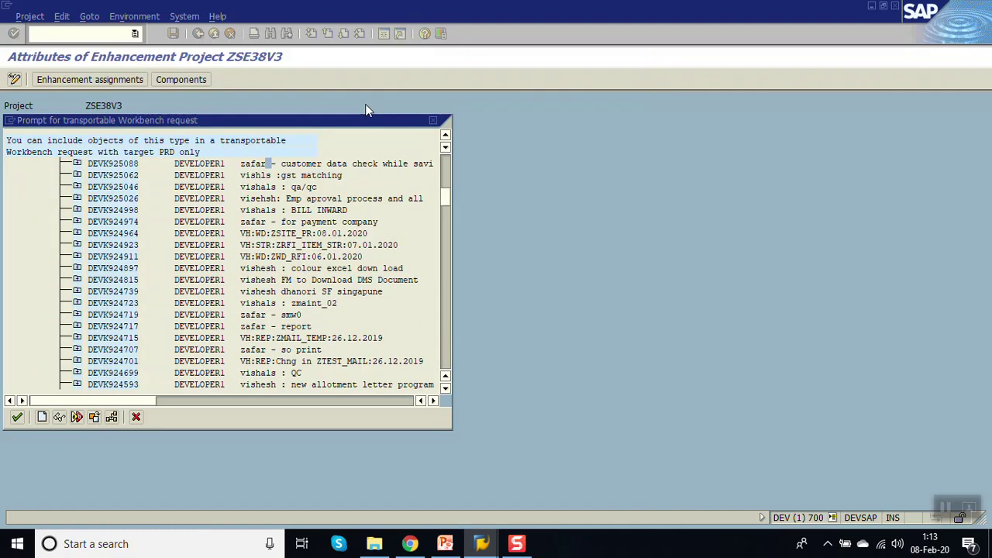
double_click(114, 167)
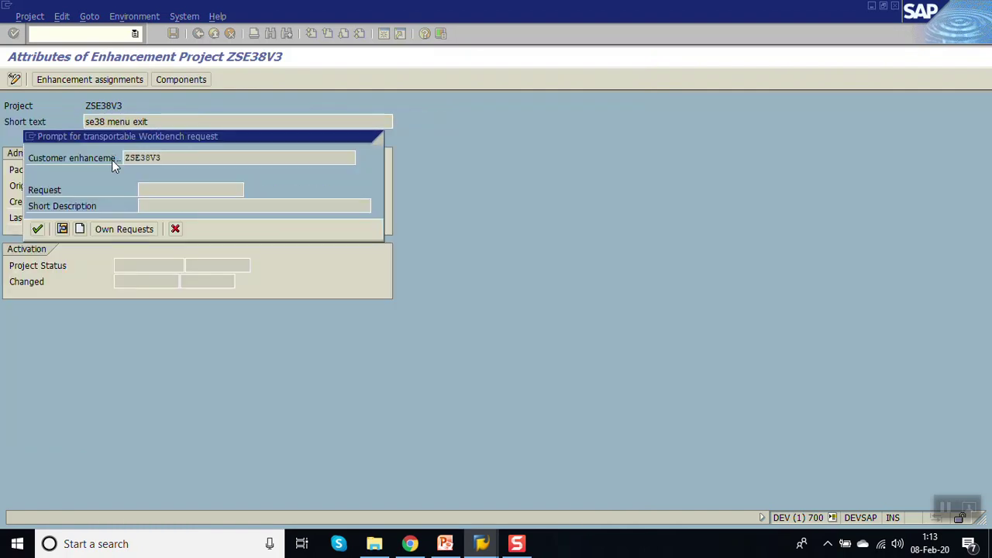
left_click(34, 231)
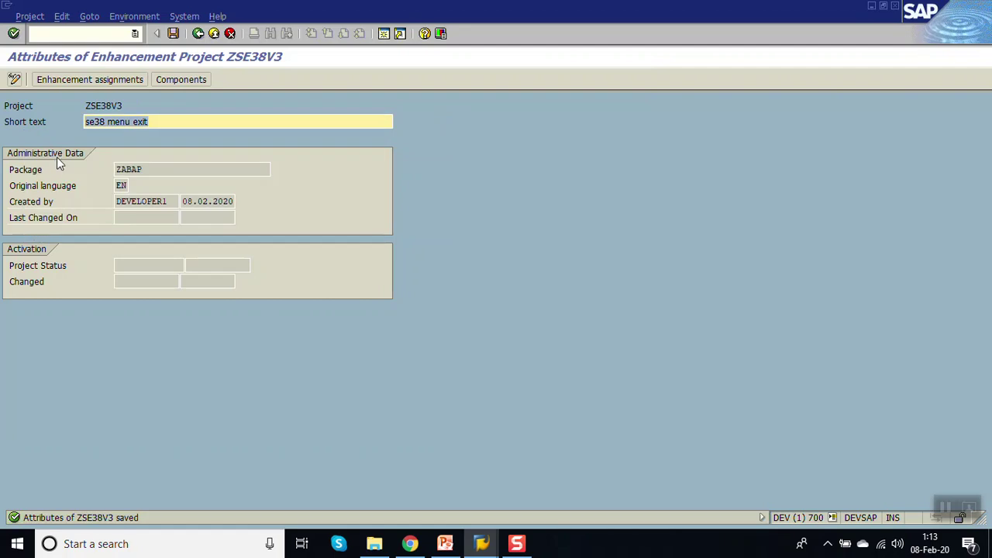
left_click(77, 80)
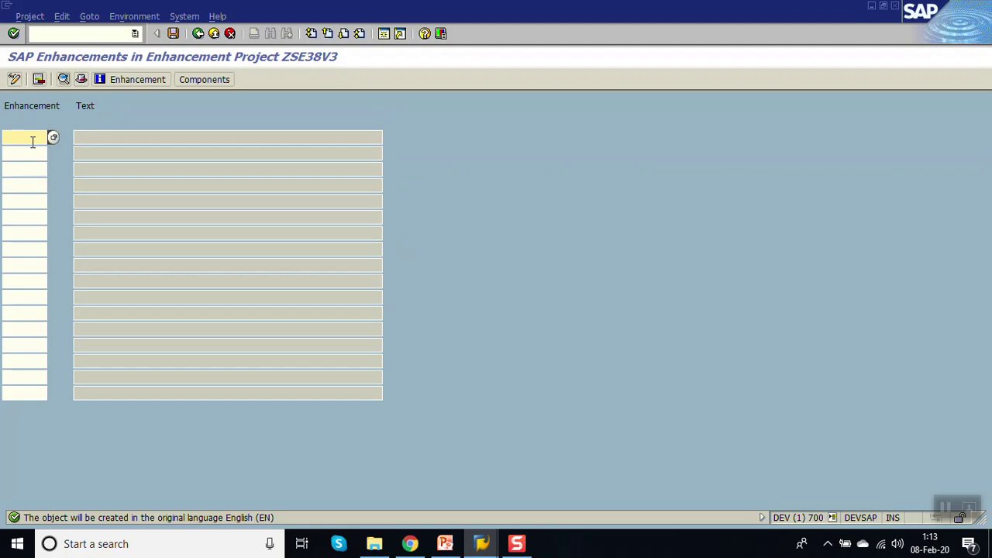
Enter enhancement SEU00002 in the first row, save the project, and display its components
type("SEU00002")
key("Return")
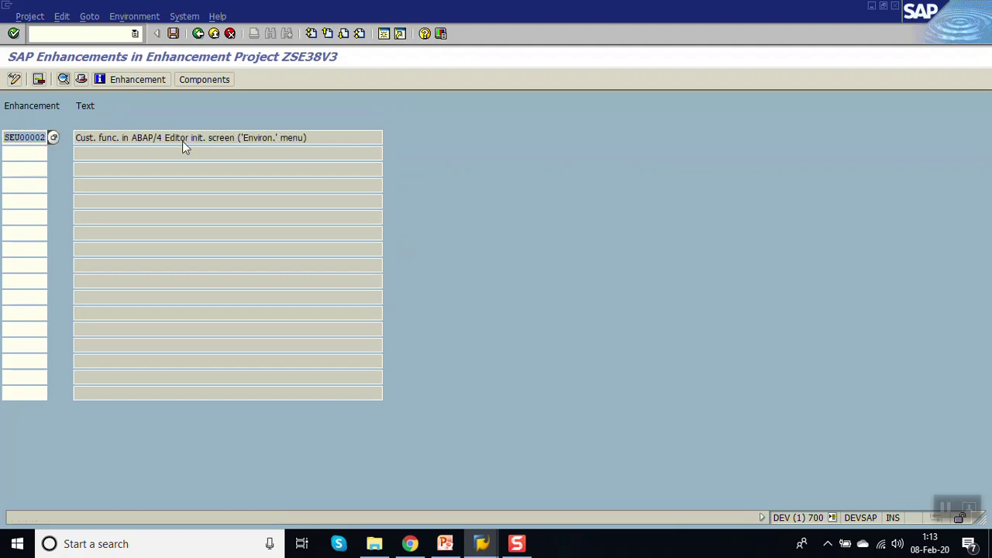
left_click(173, 34)
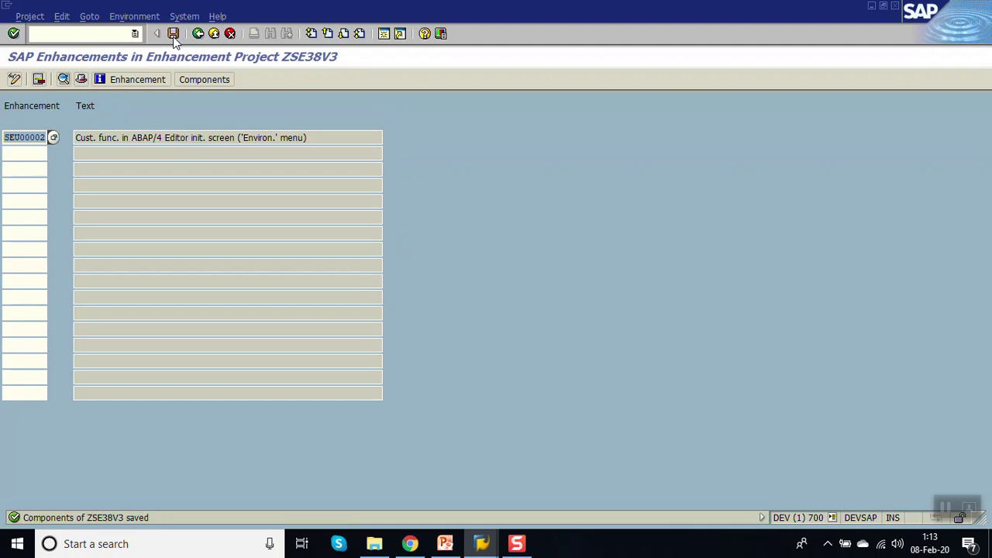
left_click(206, 81)
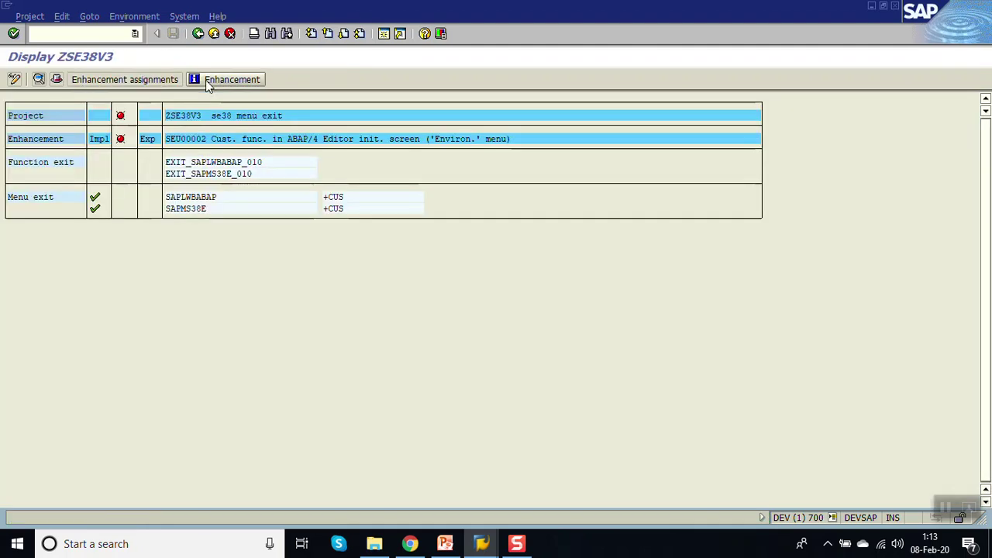
double_click(186, 198)
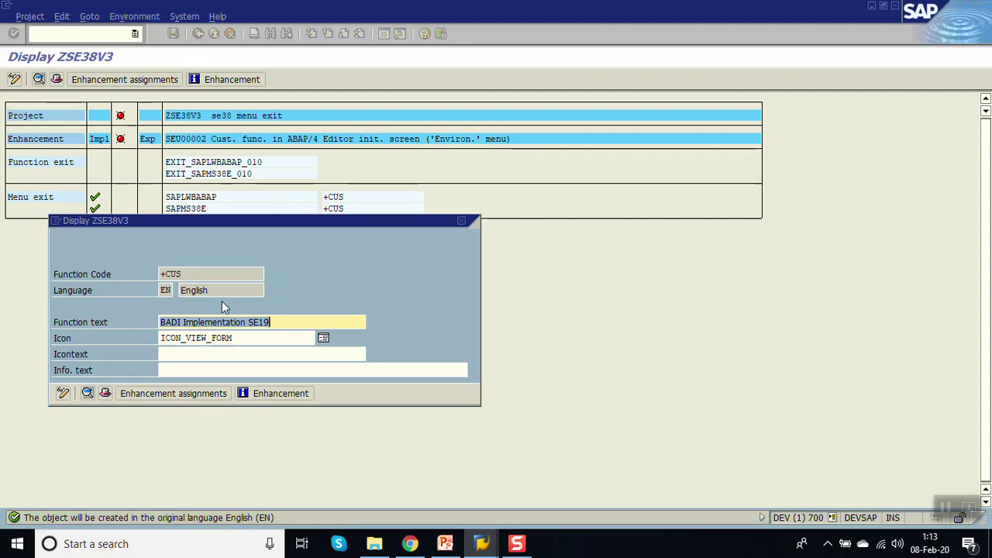
key("BackSpace")
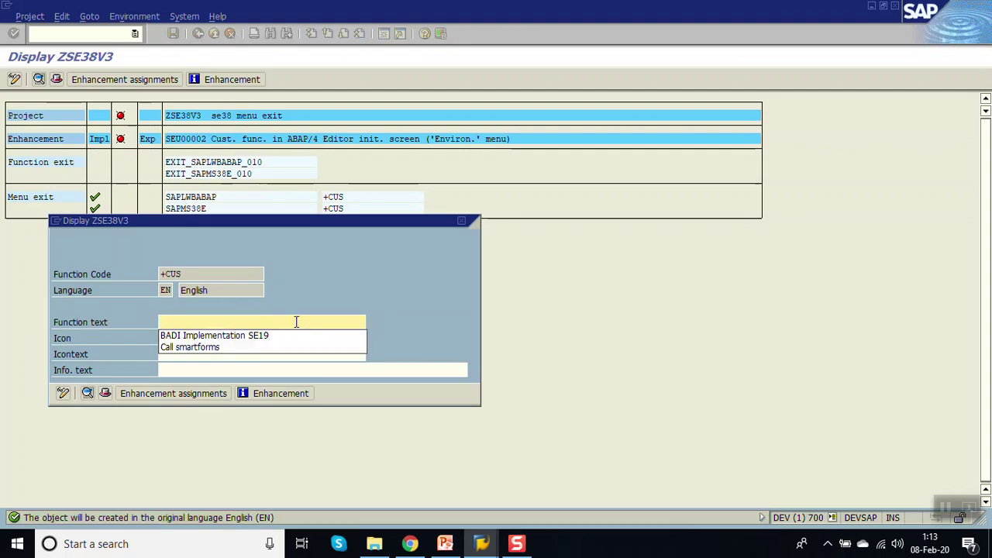
key("Down")
key("Down")
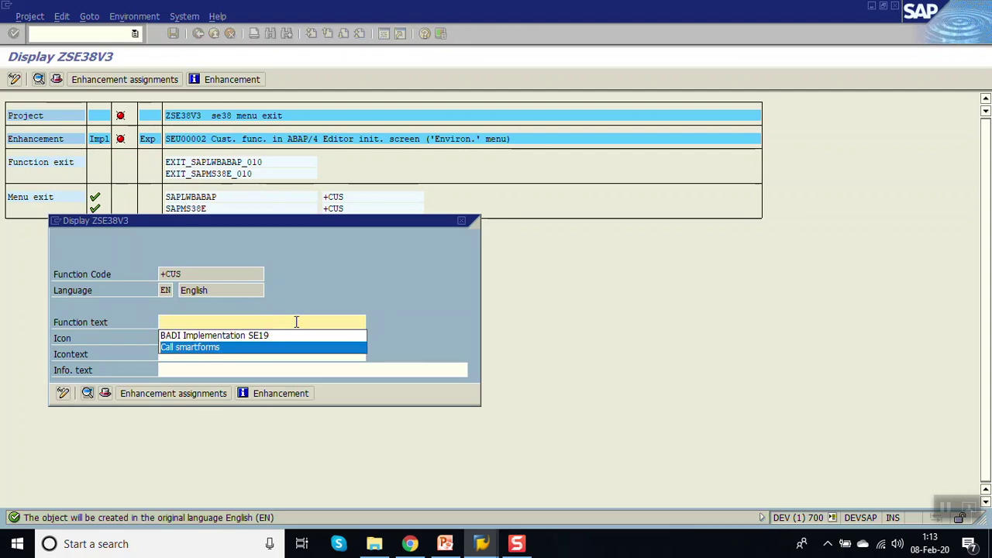
key("Return")
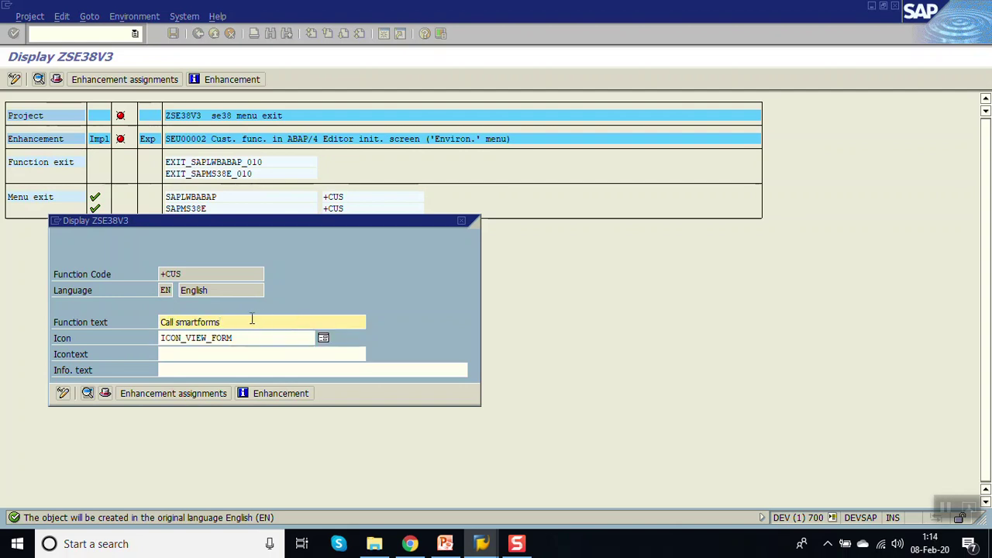
left_click(63, 395)
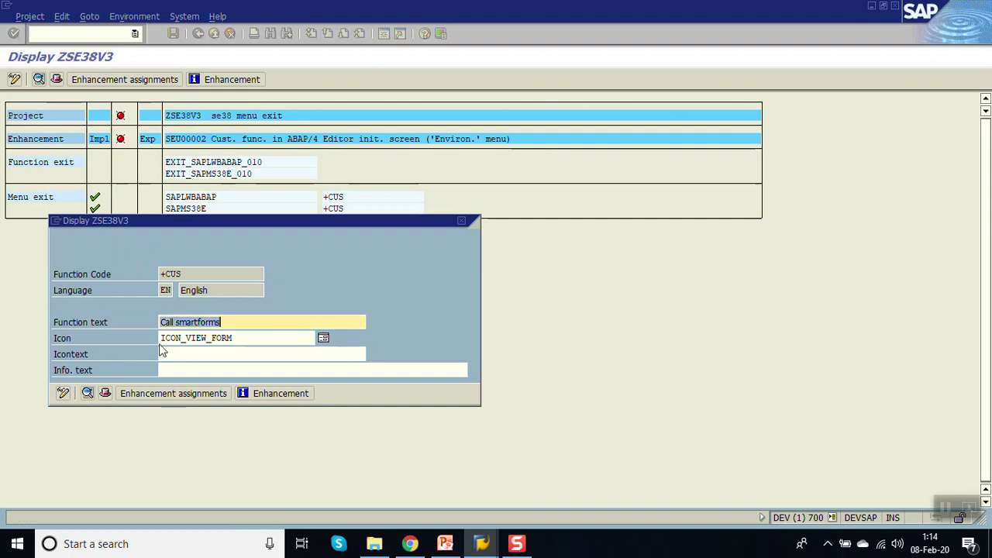
left_click(463, 220)
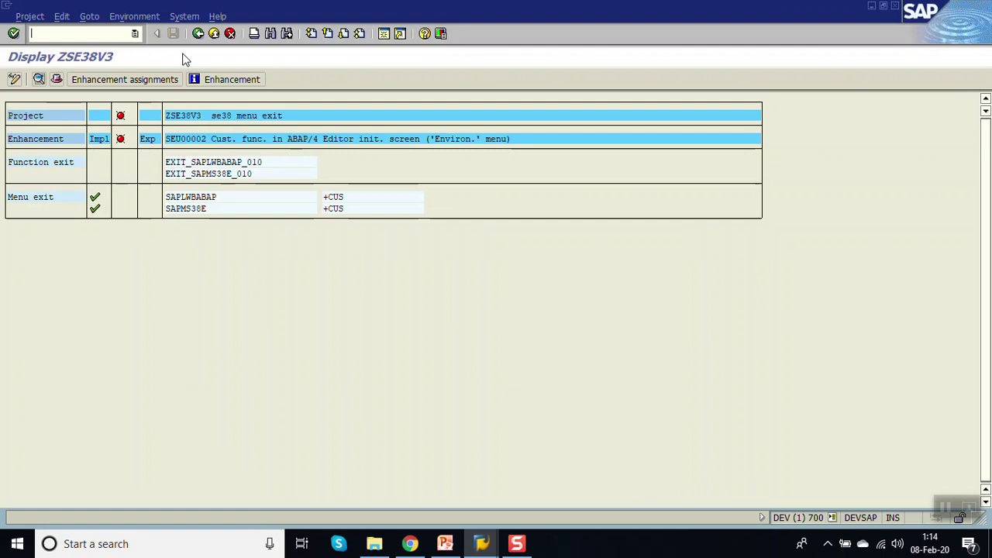
double_click(200, 198)
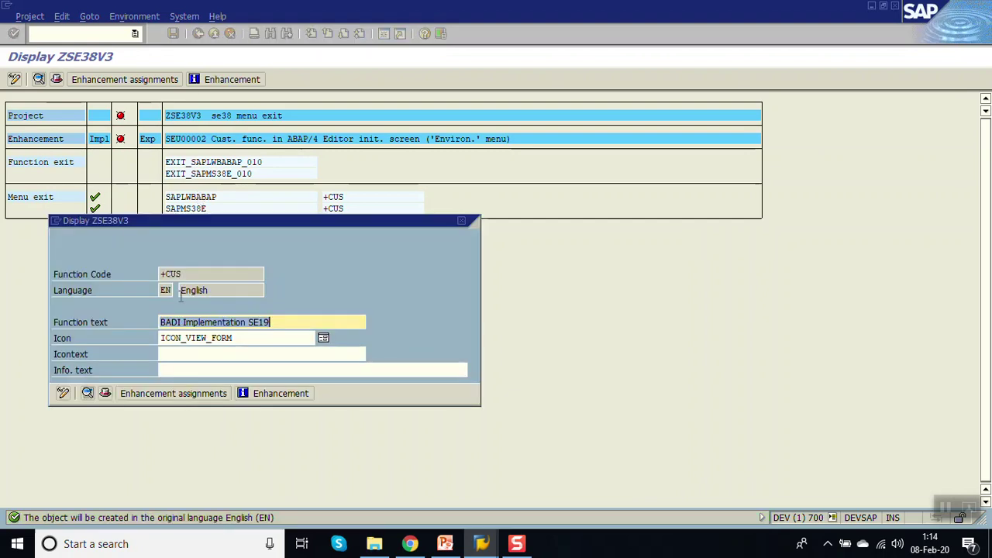
key("Delete")
key("Down")
key("Down")
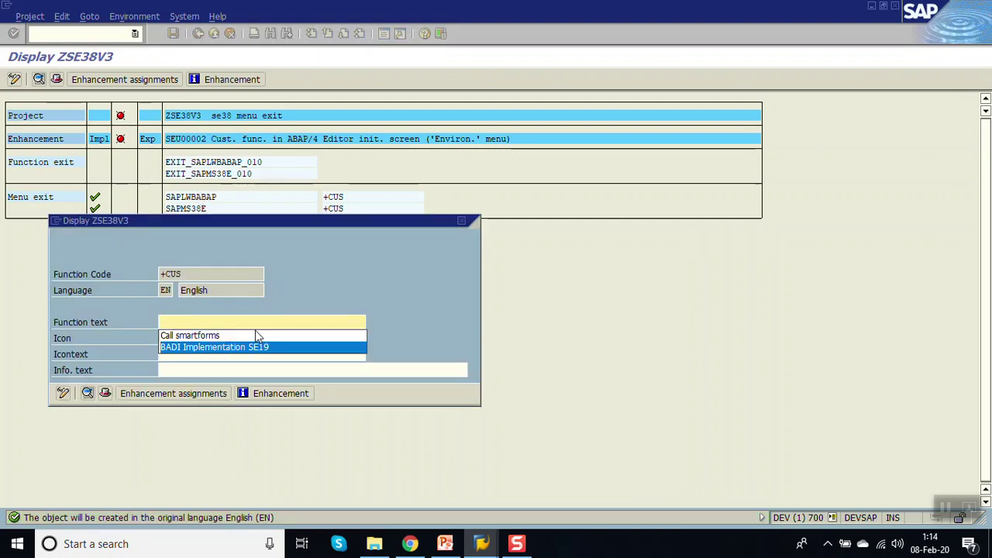
key("Up")
left_click(255, 335)
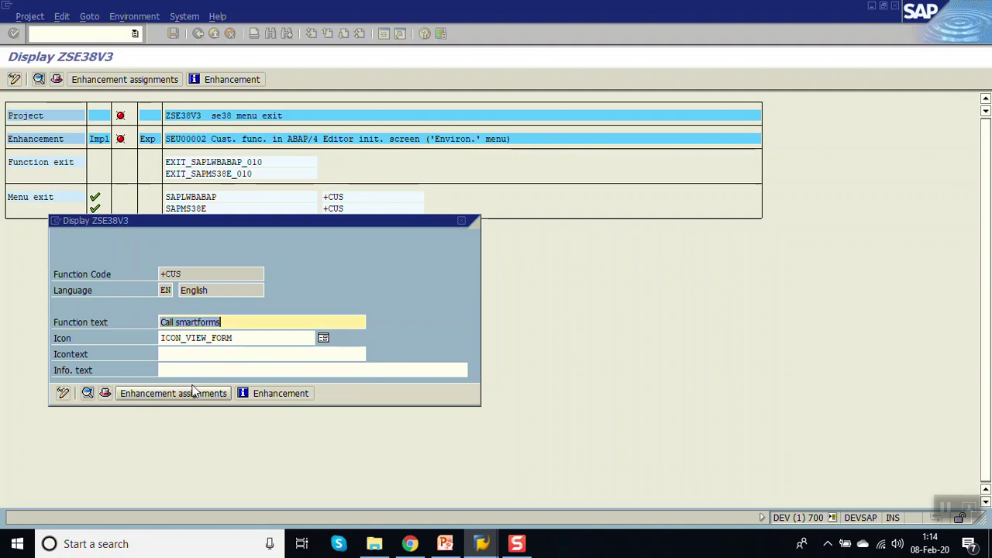
left_click(462, 222)
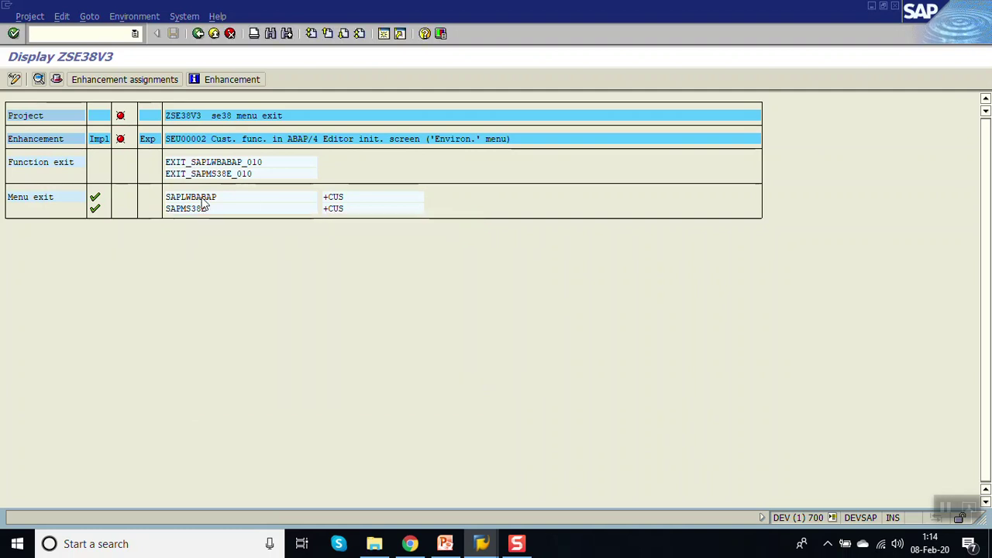
double_click(204, 207)
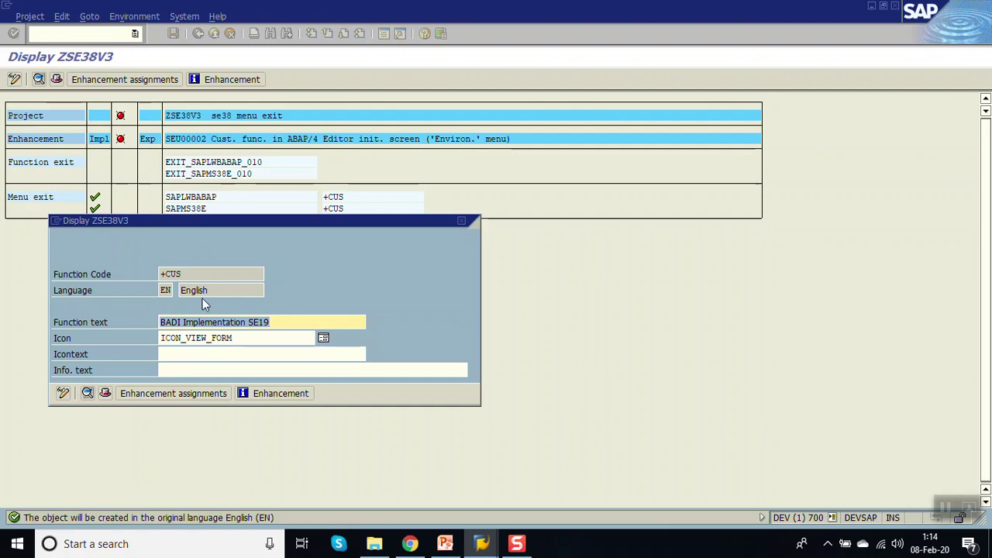
key("ctrl+a")
key("BackSpace")
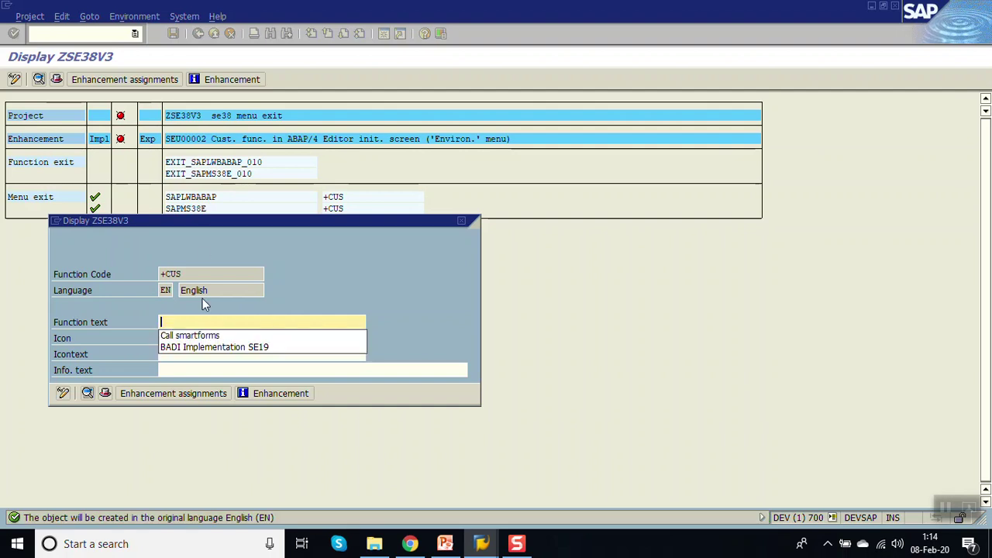
key("Return")
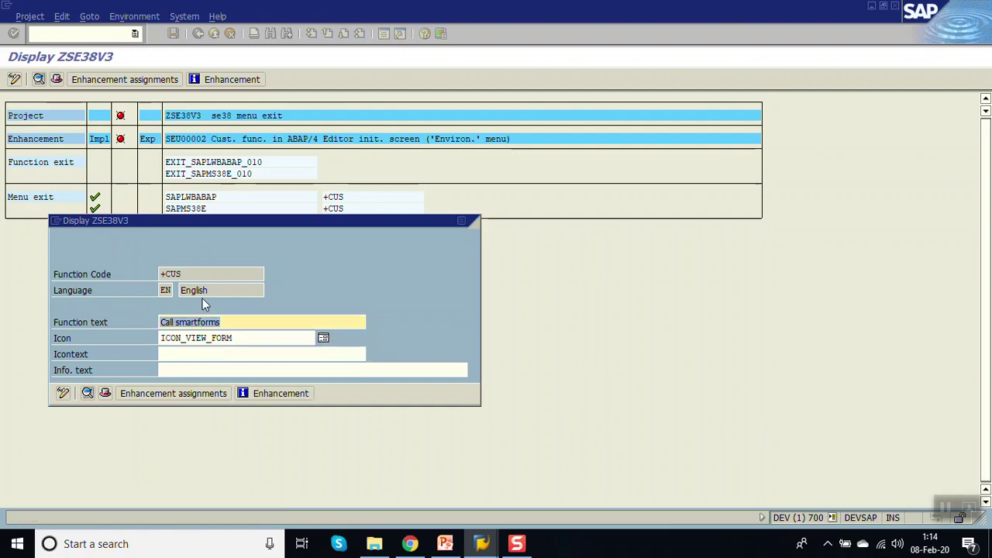
left_click(88, 394)
left_click(461, 222)
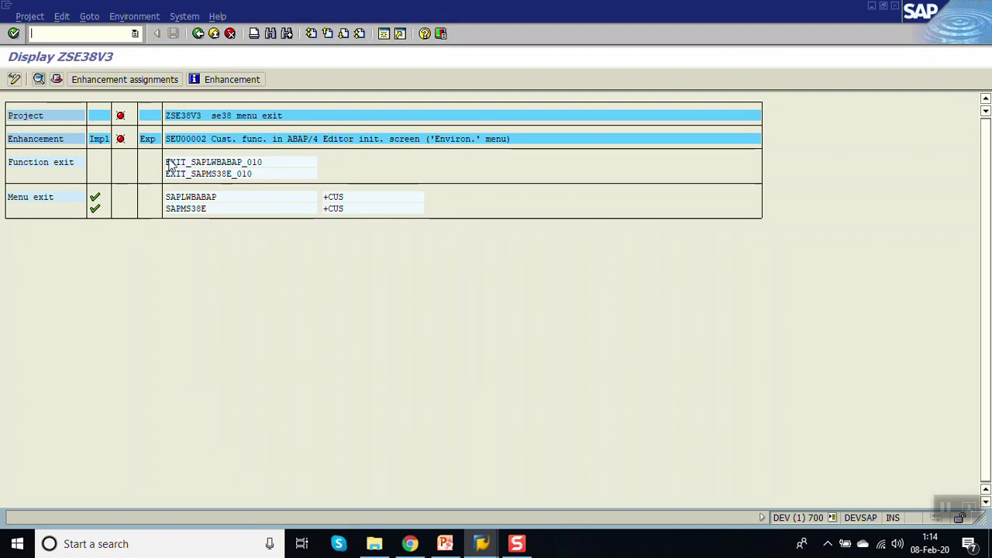
From function exit EXIT_SAPLWBABAP_010, create include ZXSEUU29 with its entry in package ZABAP
double_click(225, 165)
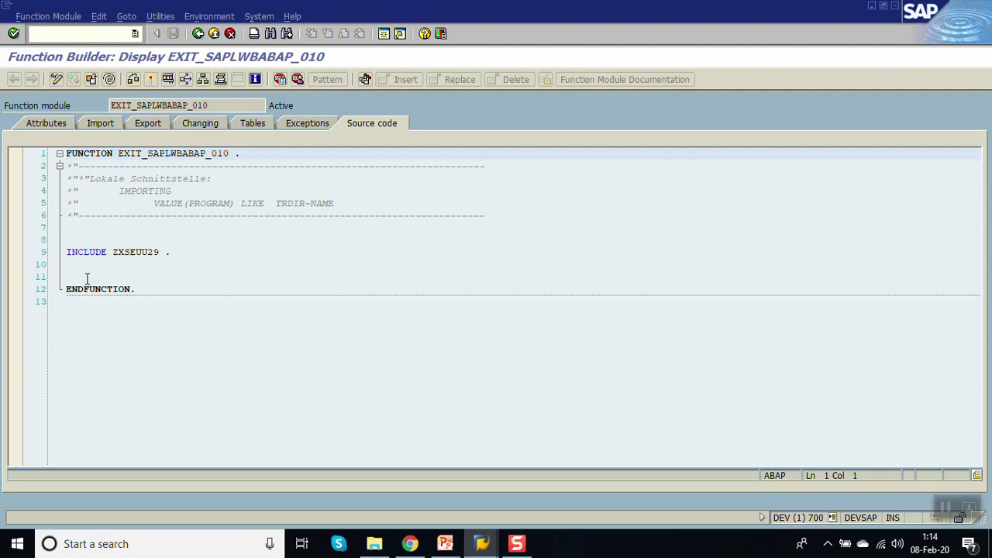
double_click(137, 252)
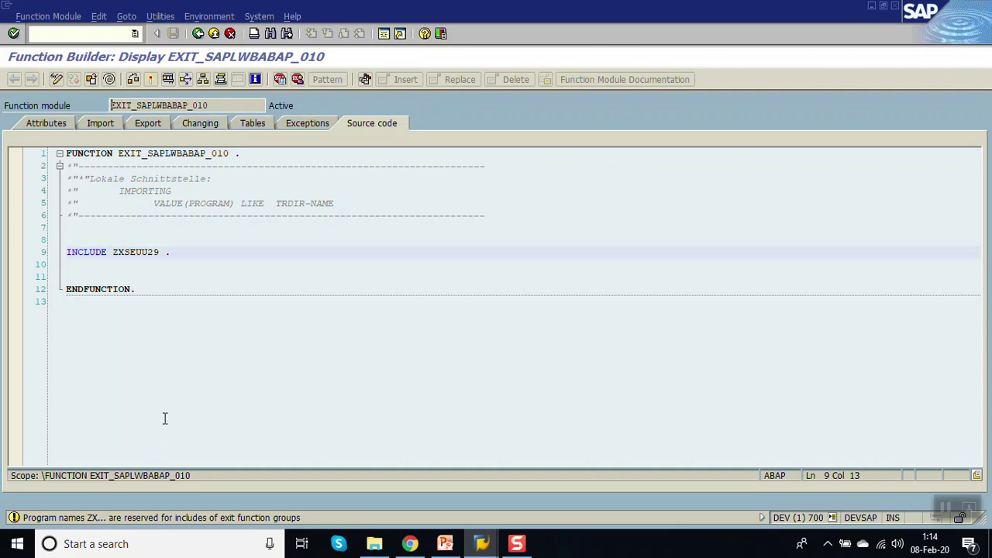
key("Return")
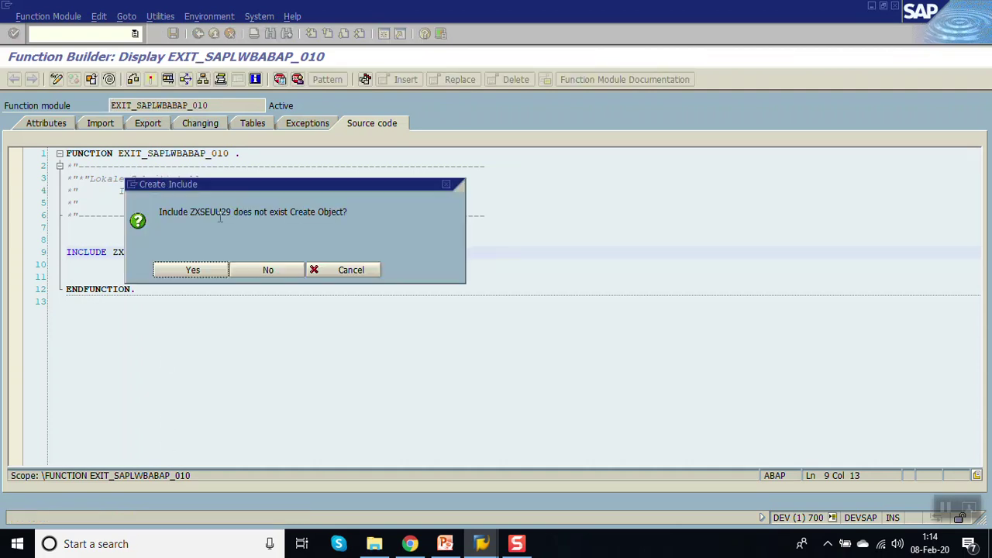
left_click(192, 270)
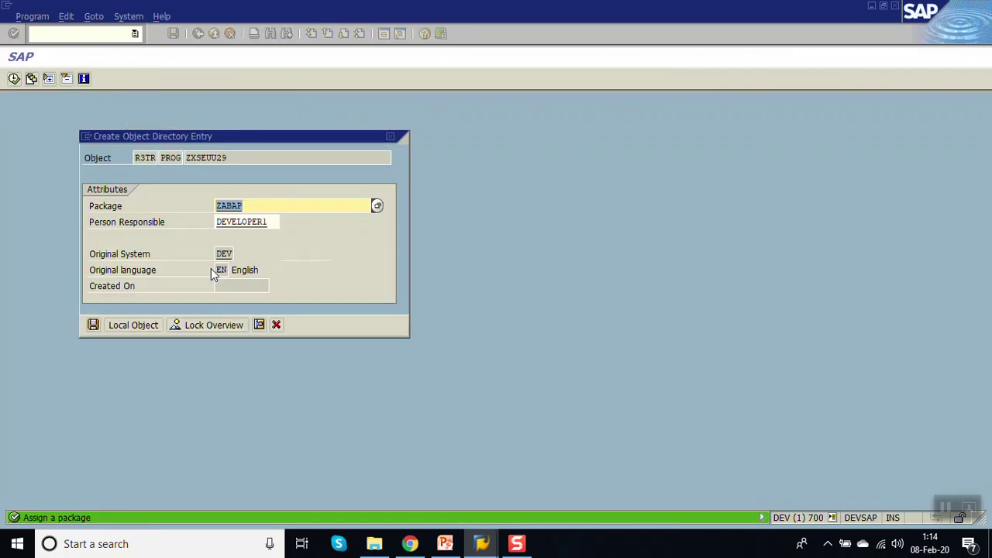
left_click(92, 326)
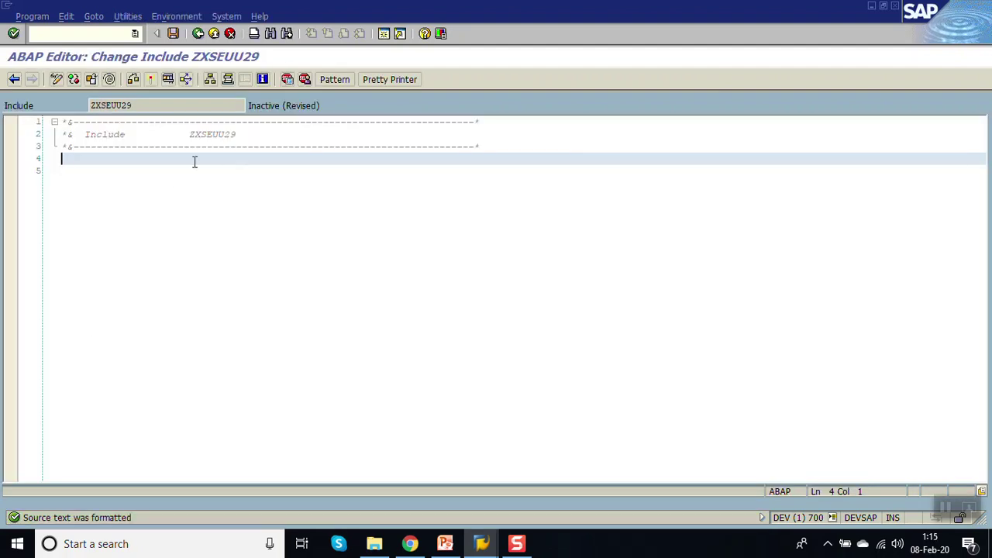
Add call TRANSACTION 'SMARTFORMS'. to ZXSEUU29, activate it, and return to the function exit
key("Return")
key("Return")
key("Up")
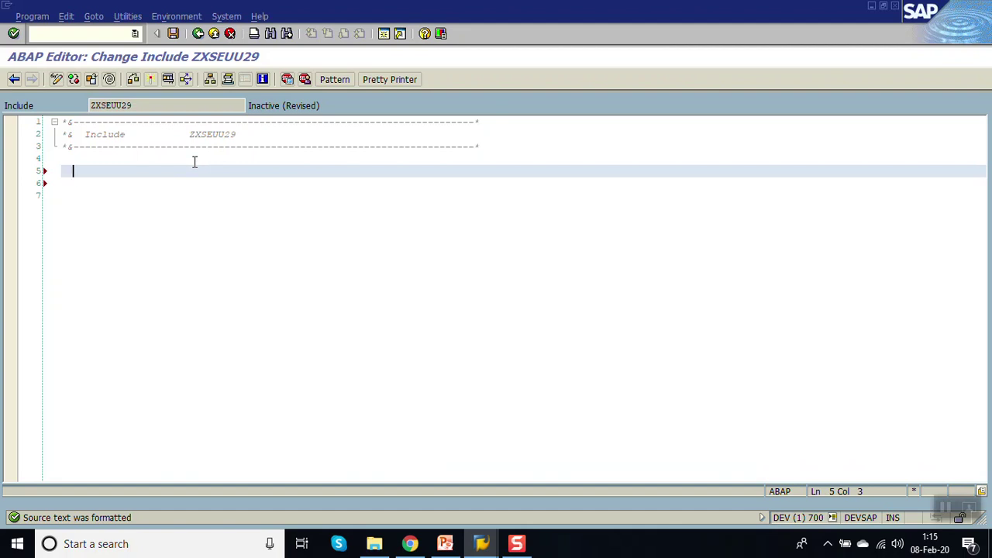
type("call TRANSACTION 'SMARTFORMS'.")
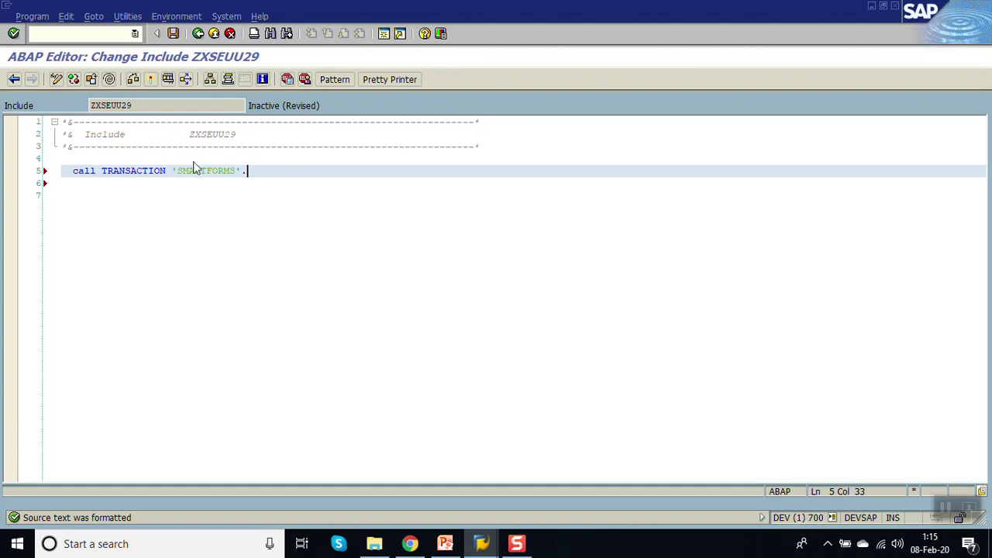
key("ctrl+F3")
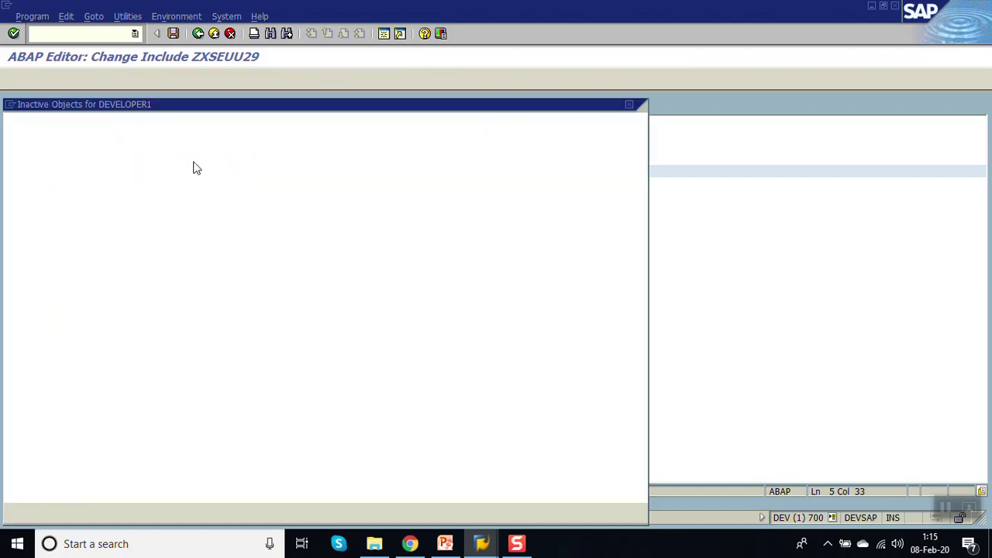
key("Return")
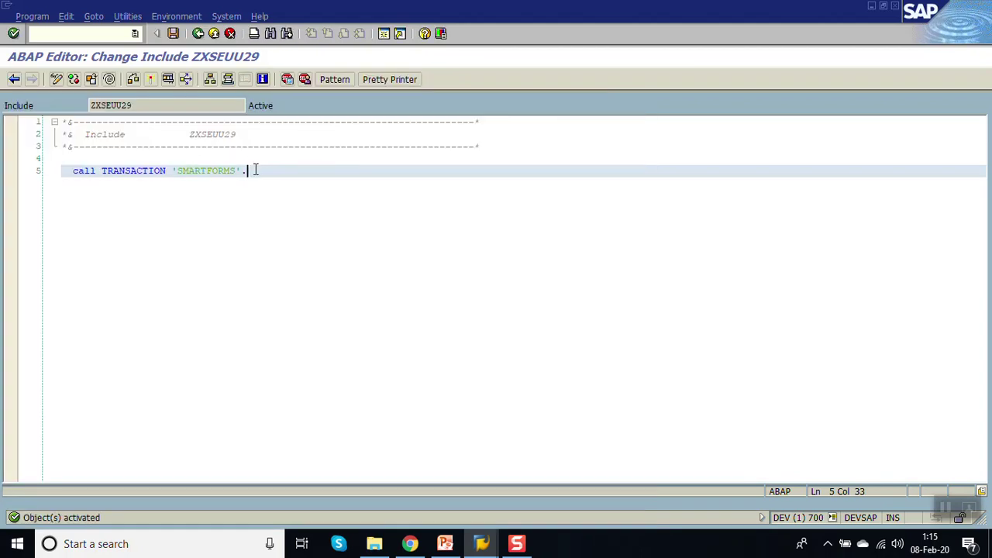
left_click(199, 35)
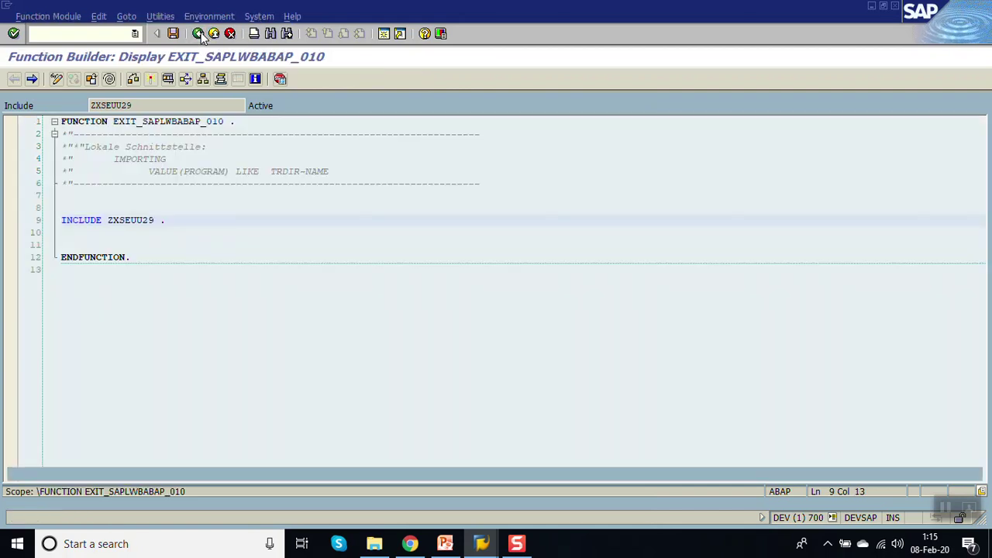
Back out to the CMOD start screen, activate ZSE38V3, and display its attributes and exits
left_click(199, 35)
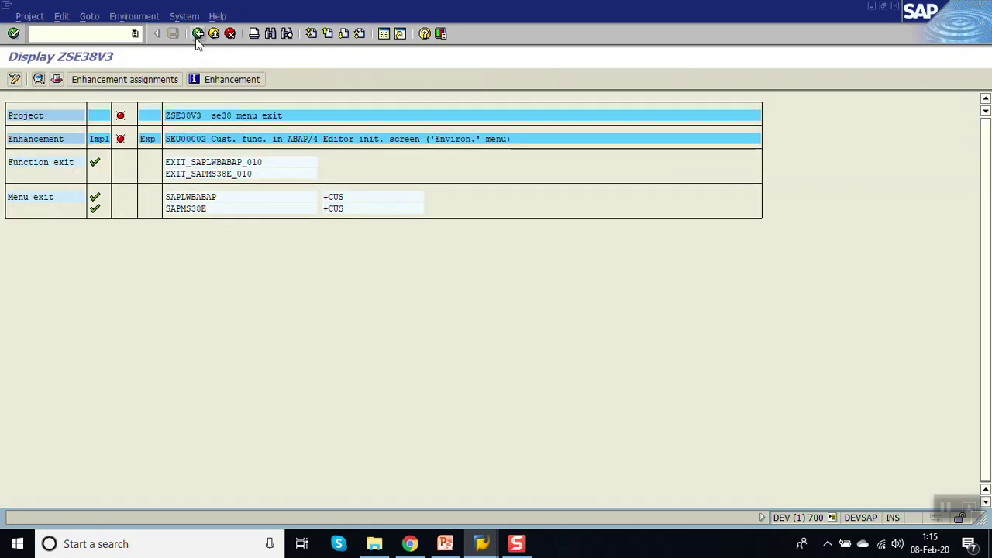
left_click(197, 35)
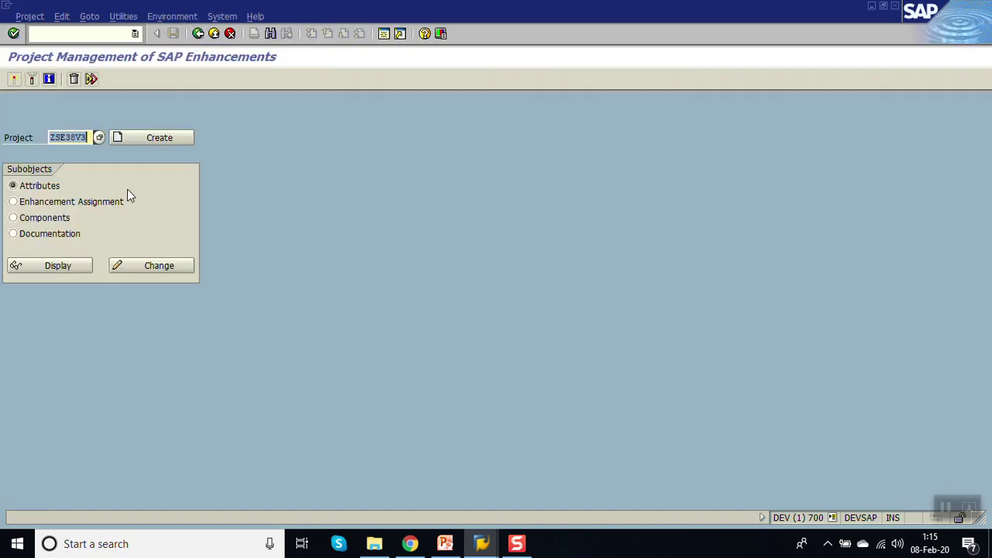
left_click(13, 80)
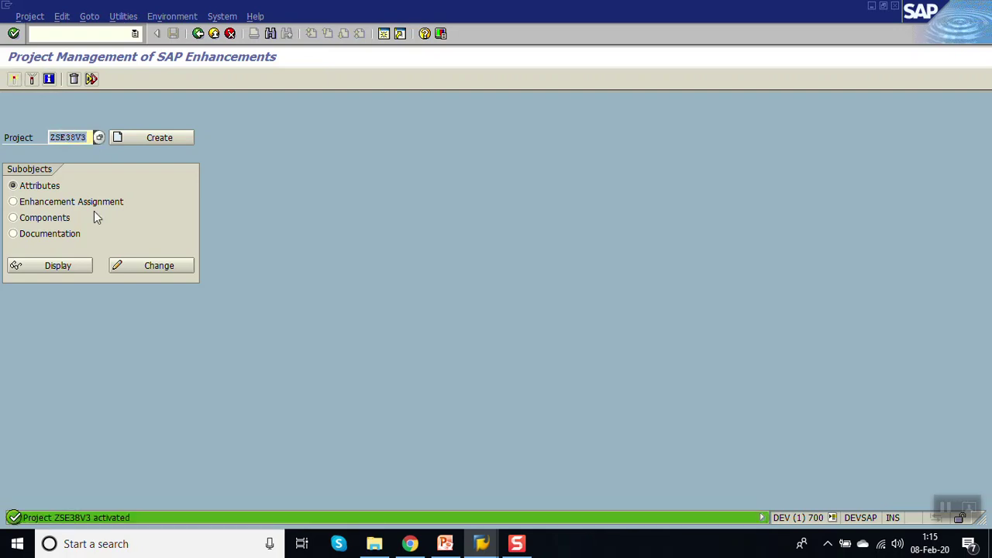
left_click(58, 266)
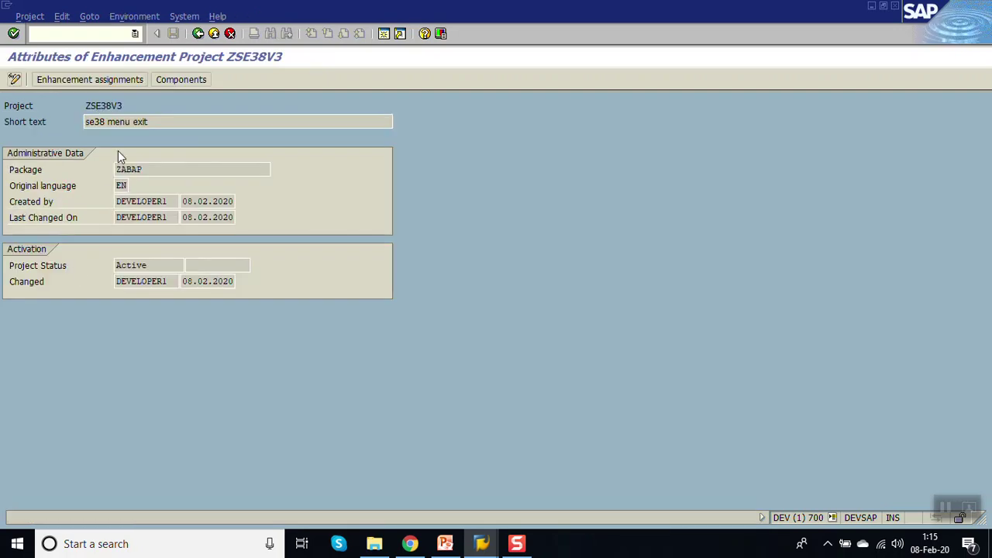
left_click(178, 83)
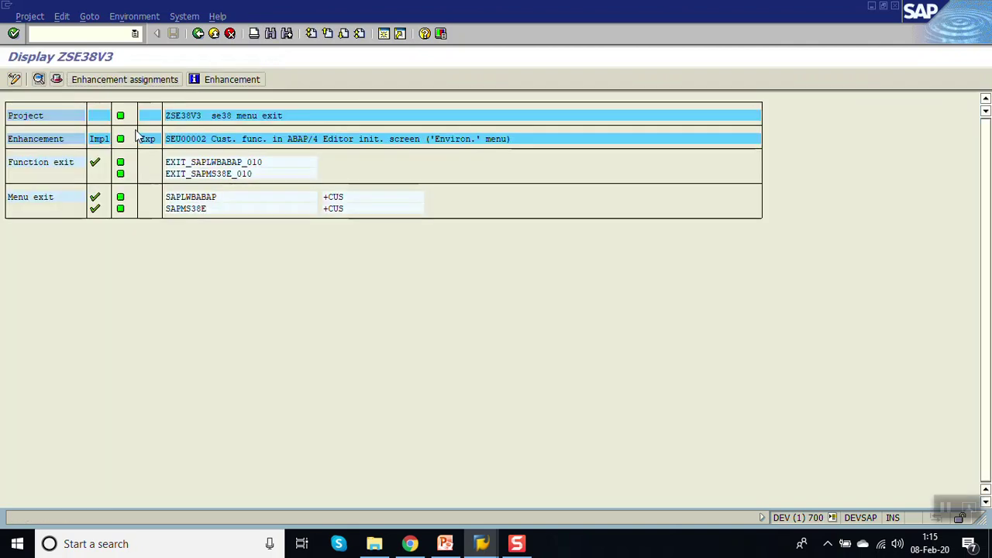
Inspect the +CUS menu exit details, then switch the project's exits into change mode
double_click(334, 198)
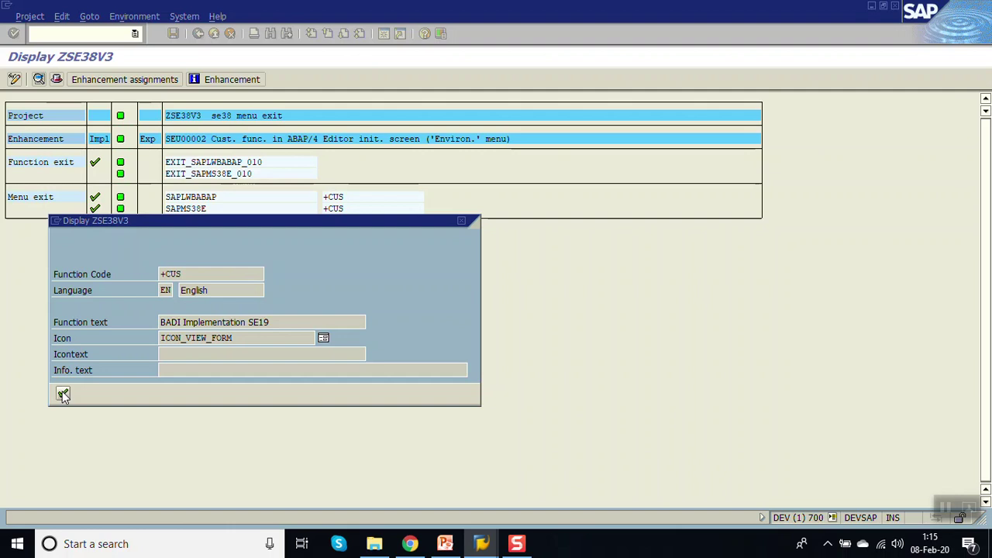
left_click(62, 393)
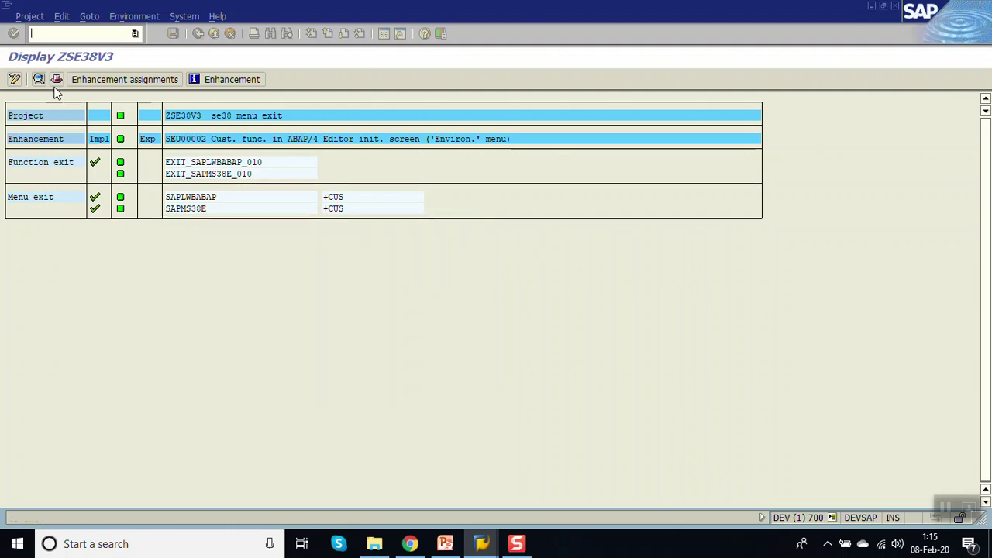
left_click(14, 84)
Set the +CUS function text to 'Call smartforms', save under the request, and reactivate ZSE38V3
double_click(335, 207)
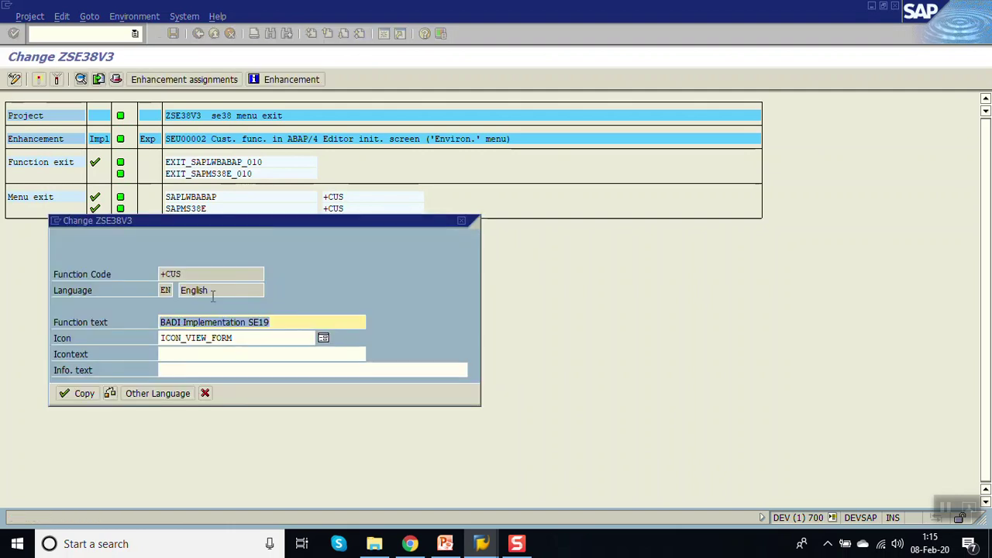
key("BackSpace")
key("Down")
key("Return")
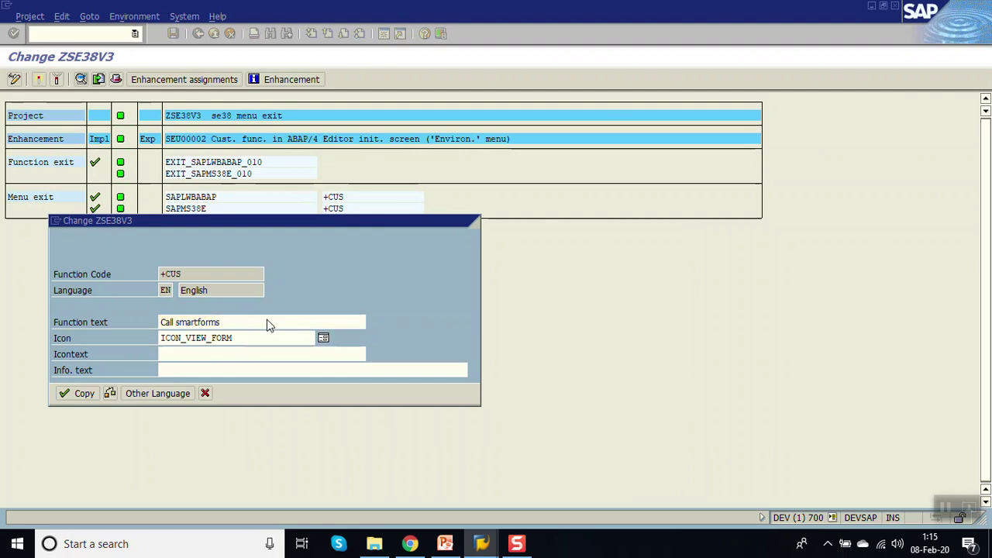
key("Return")
left_click(36, 205)
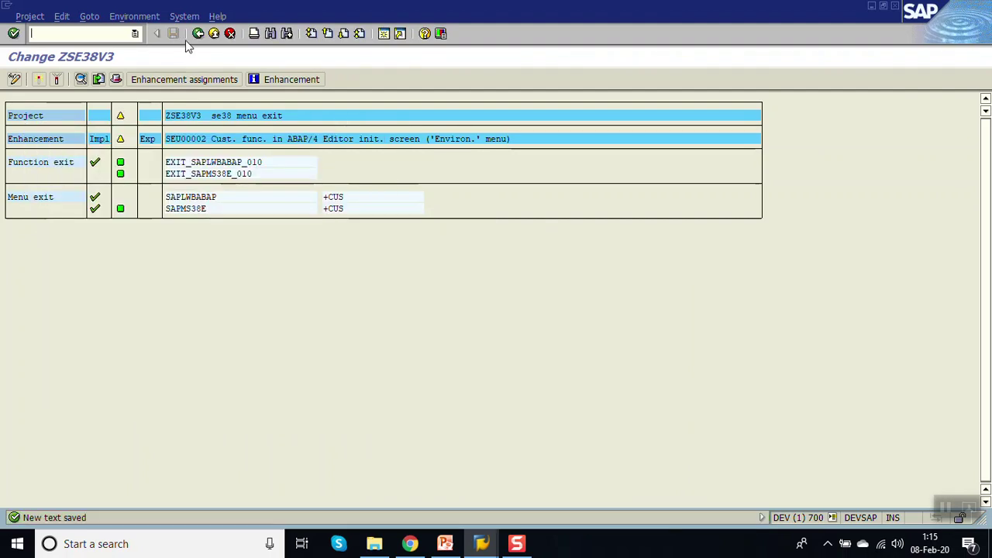
left_click(198, 34)
left_click(14, 78)
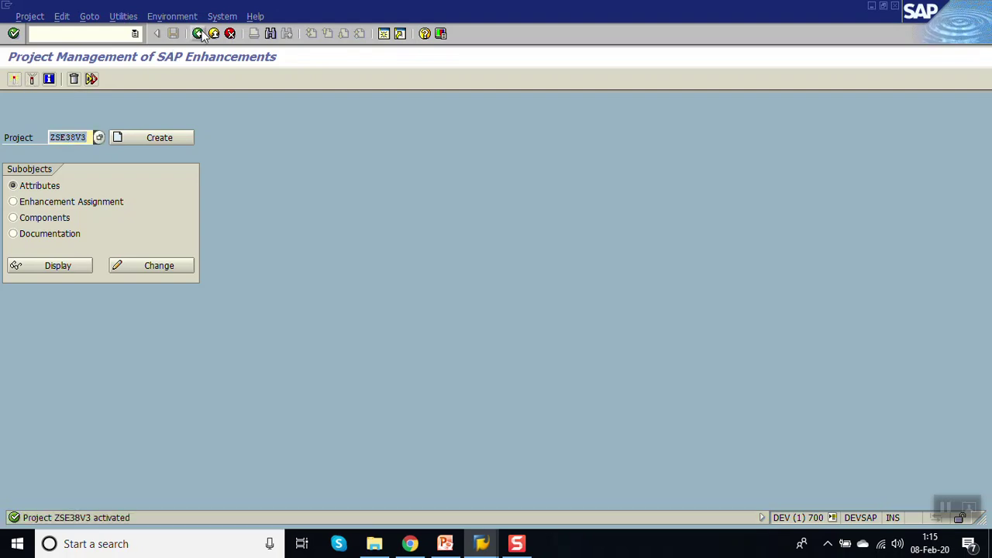
Run SE38, launch the custom Utilities entry to reach Smart Forms, then back out to SAP Easy Access
left_click(198, 33)
type("se38")
key("Return")
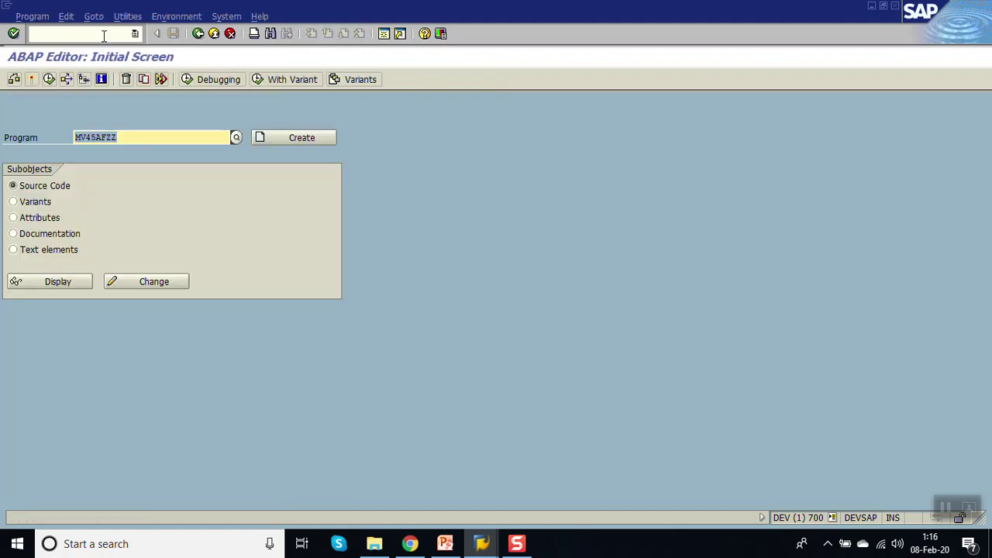
left_click(124, 16)
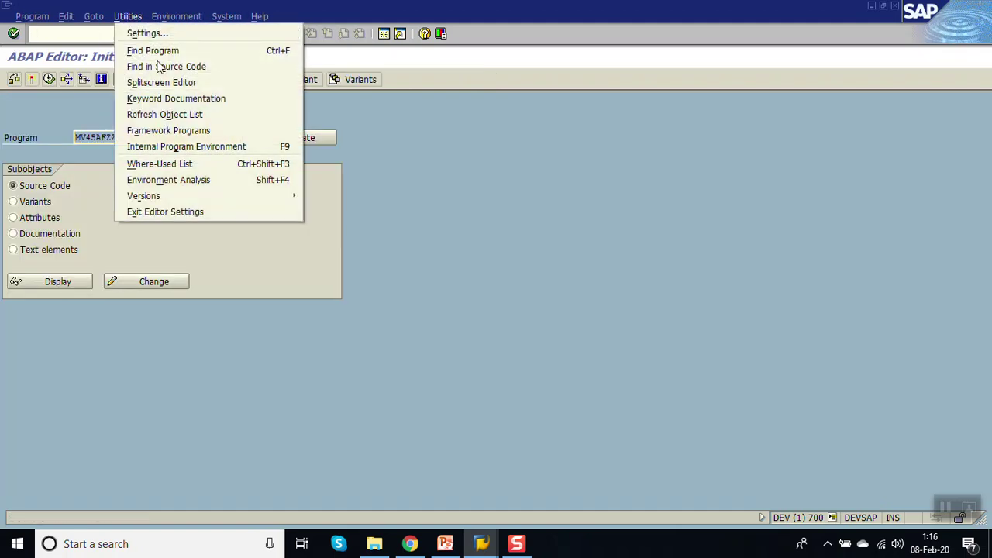
left_click(222, 214)
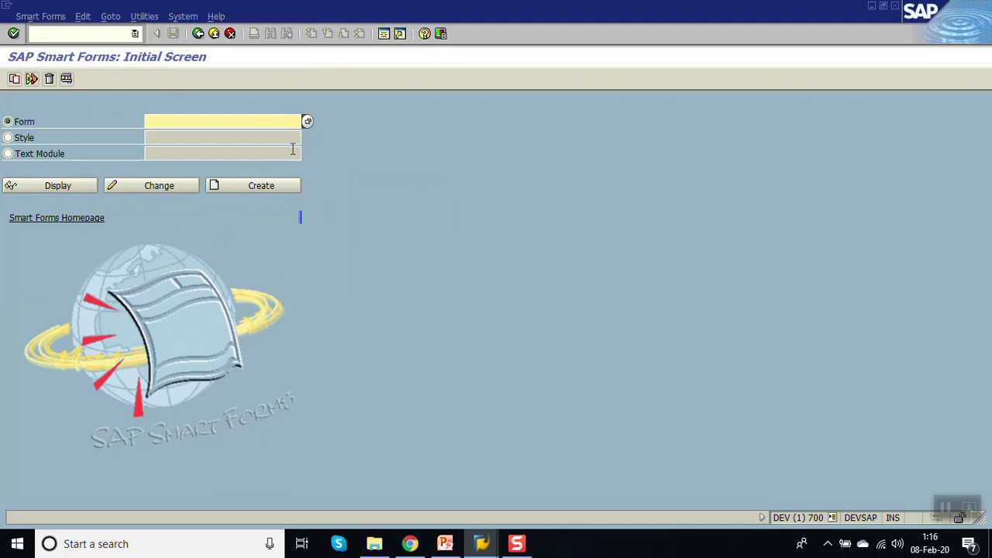
left_click(198, 33)
left_click(197, 33)
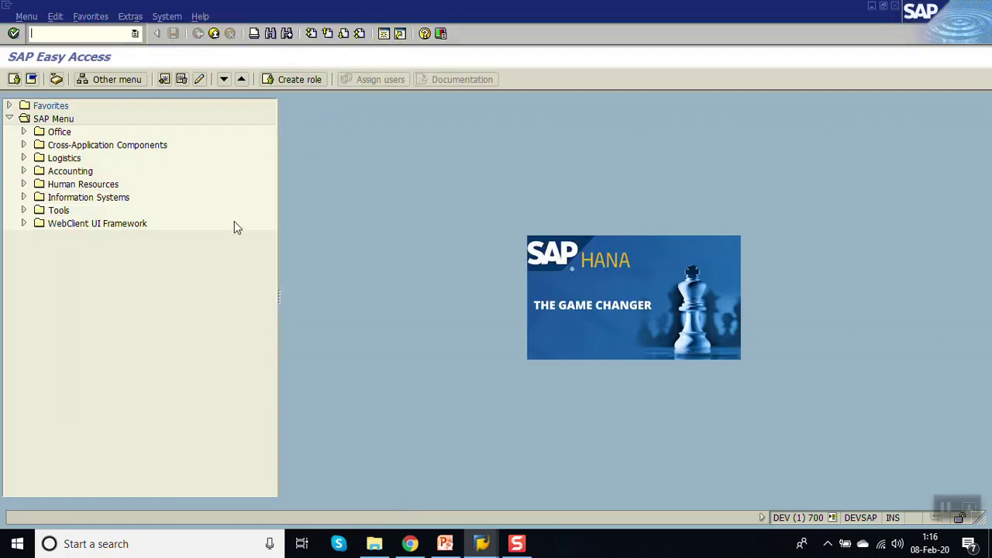
In CMOD, dismiss the already-active notice, deactivate ZSE38V3, and open its attributes and exits for editing
key("Return")
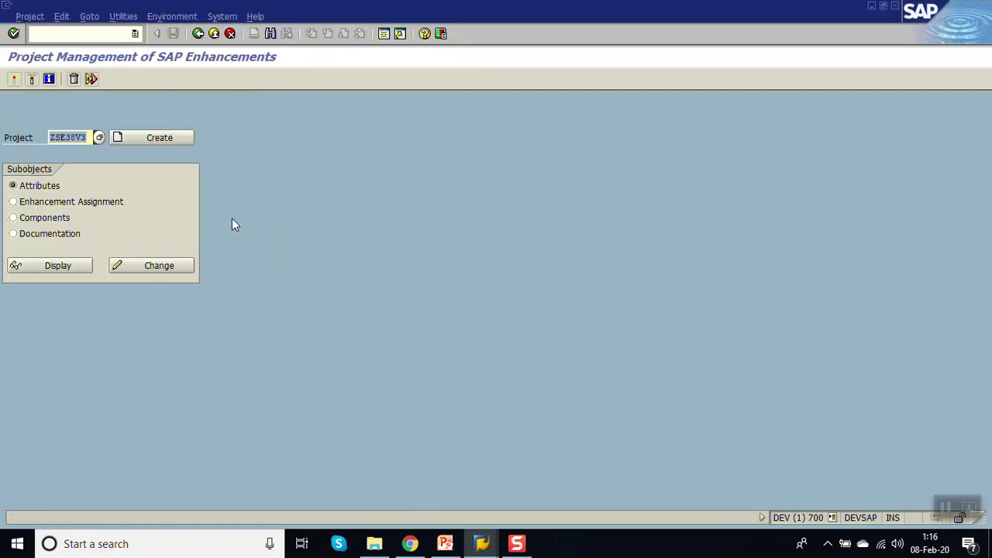
left_click(143, 269)
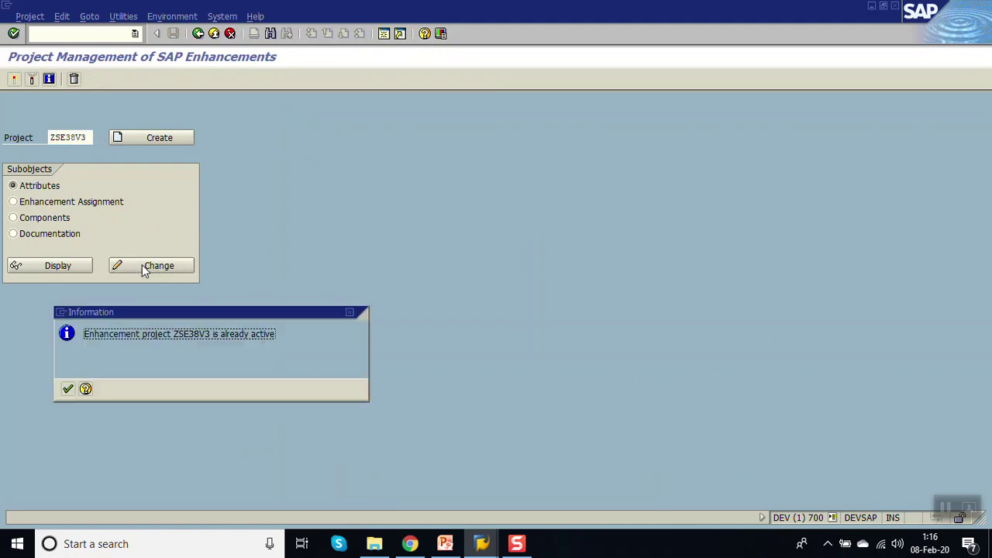
left_click(68, 389)
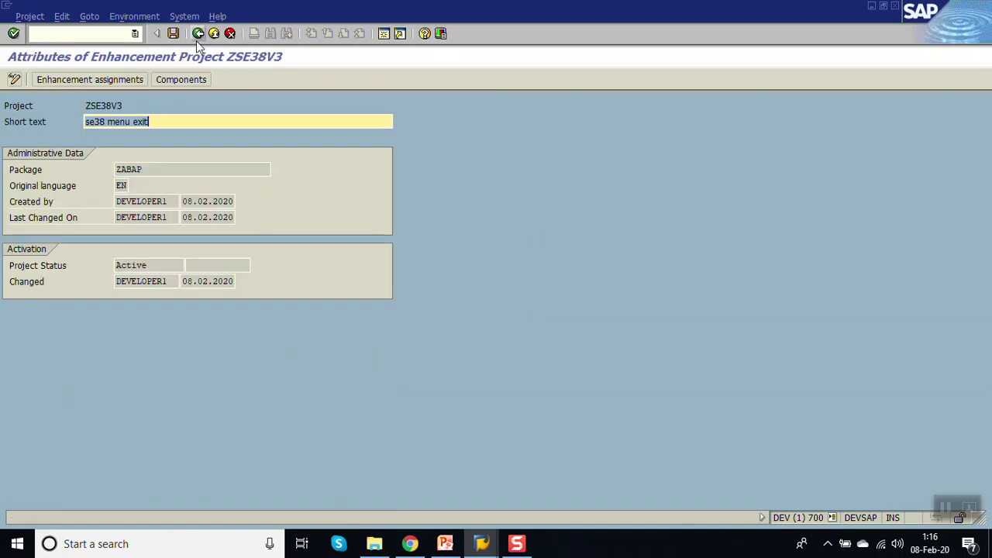
left_click(198, 34)
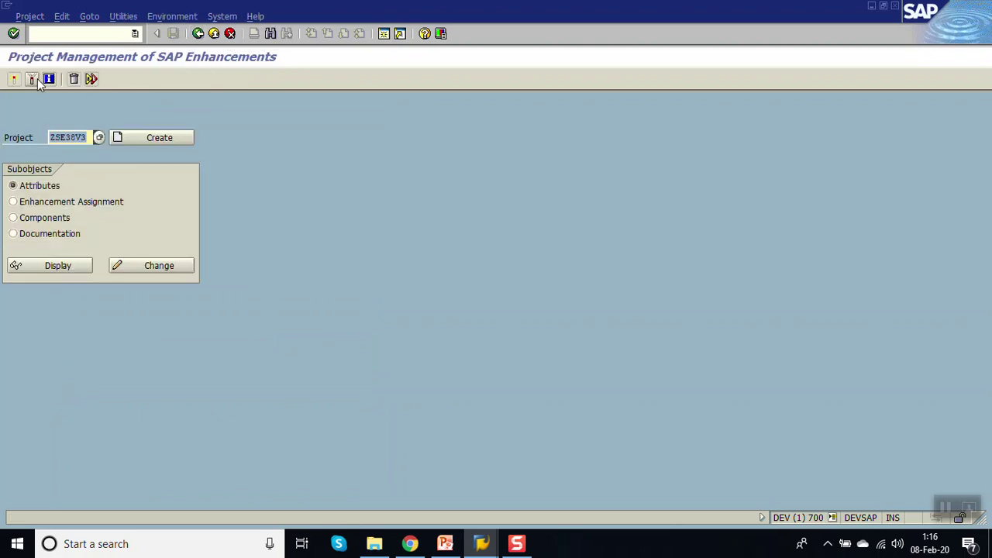
left_click(33, 78)
left_click(155, 266)
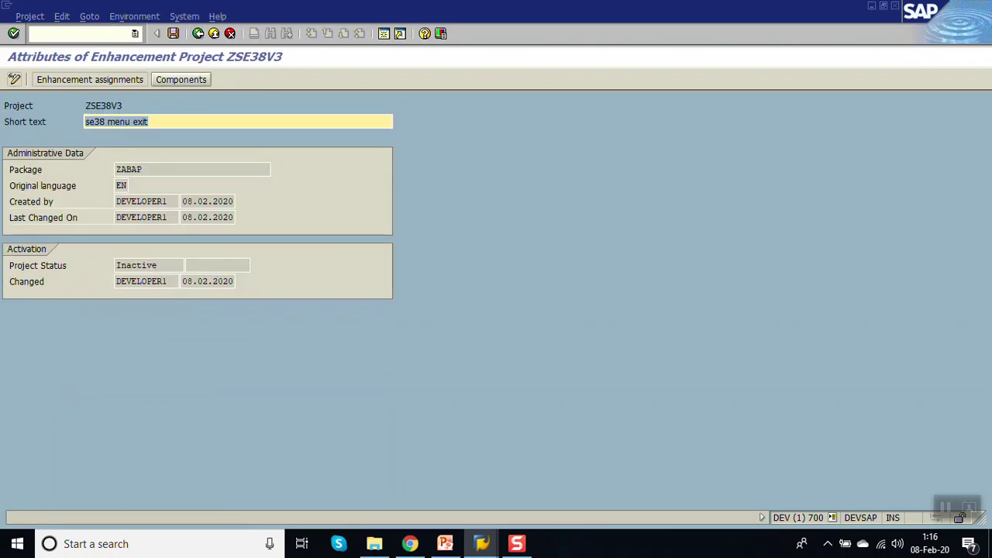
left_click(186, 79)
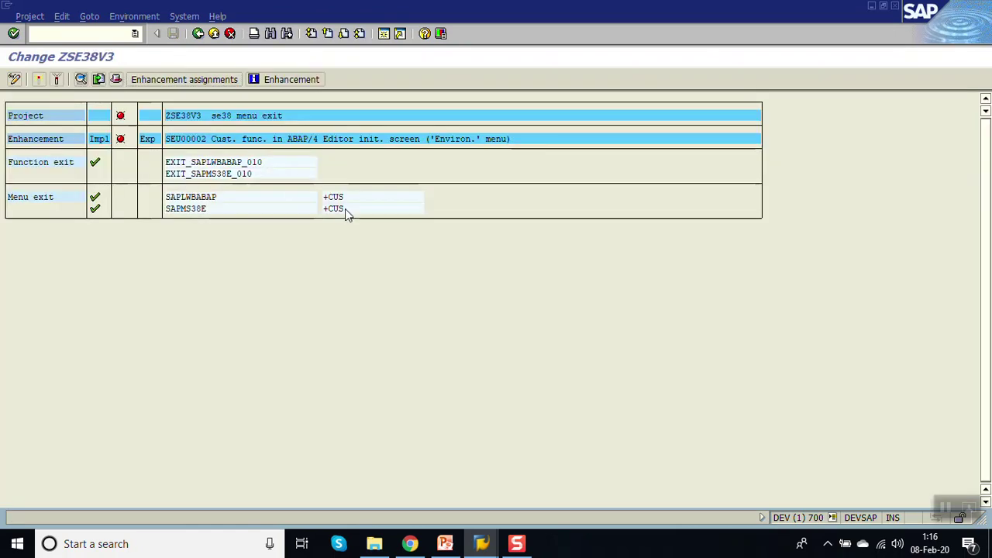
Re-save the +CUS menu exit text 'Call smartforms' under the workbench request and activate ZSE38V3 again
double_click(337, 204)
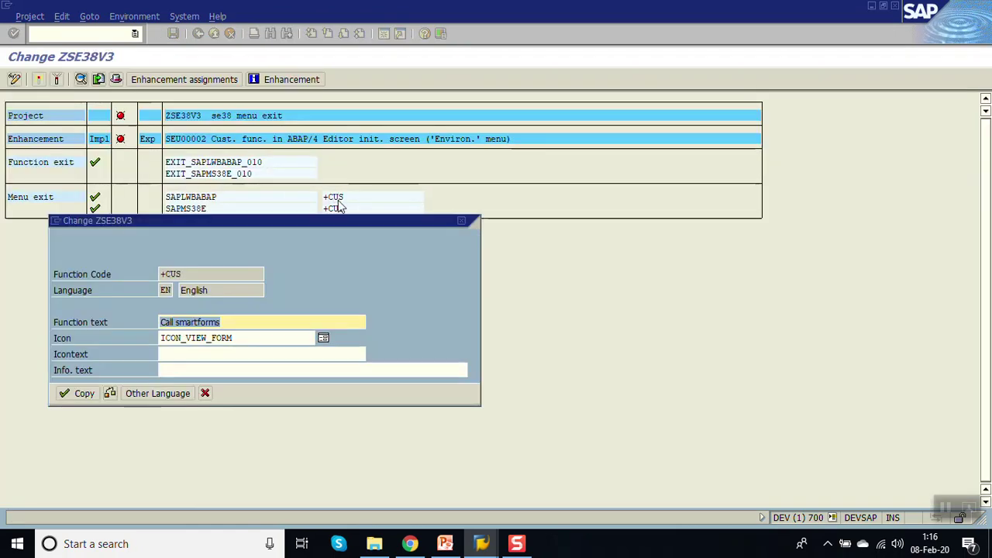
left_click(80, 395)
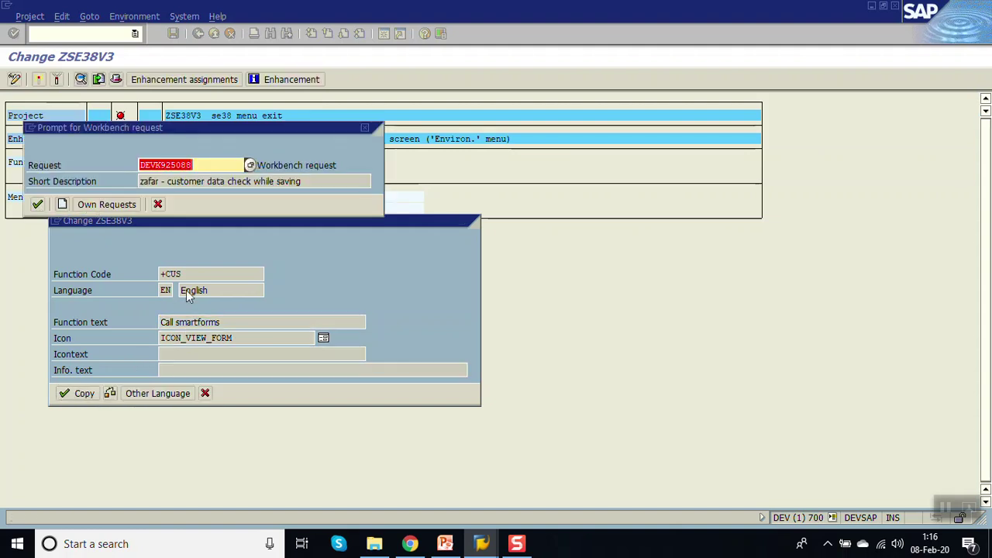
left_click(38, 204)
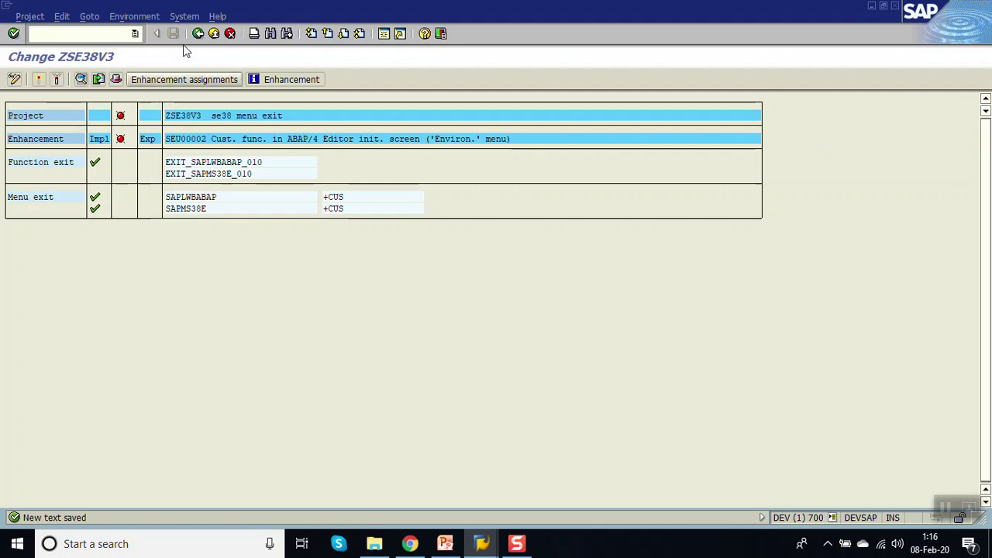
left_click(199, 35)
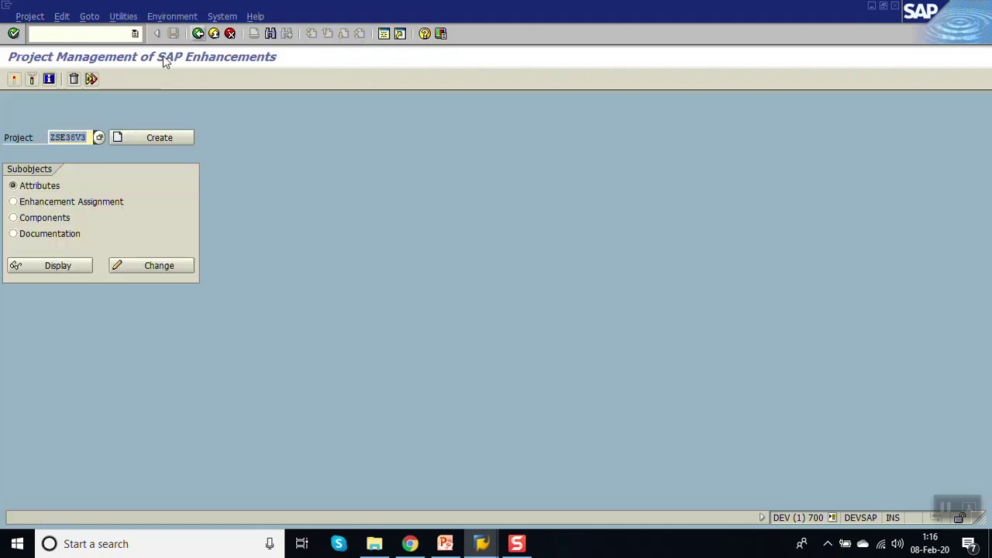
left_click(15, 79)
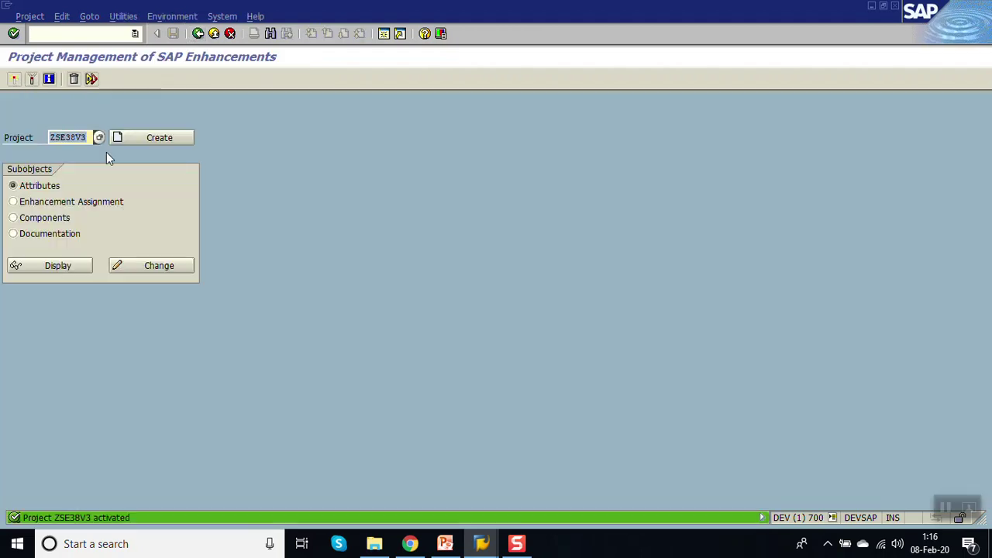
In the SAP Easy Access window, run SE38 and check the Utilities menu for the Call smartforms entry
mouse_move(481, 543)
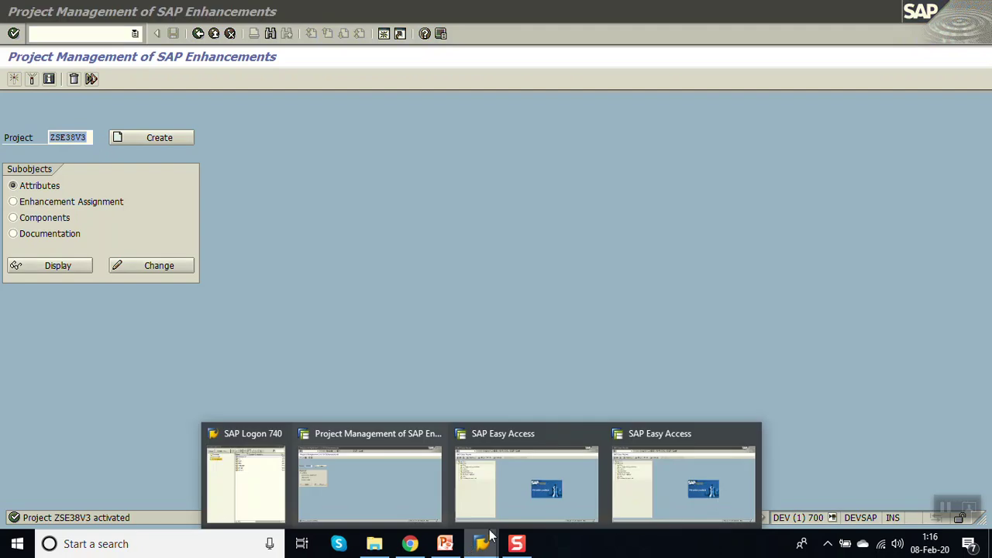
left_click(524, 486)
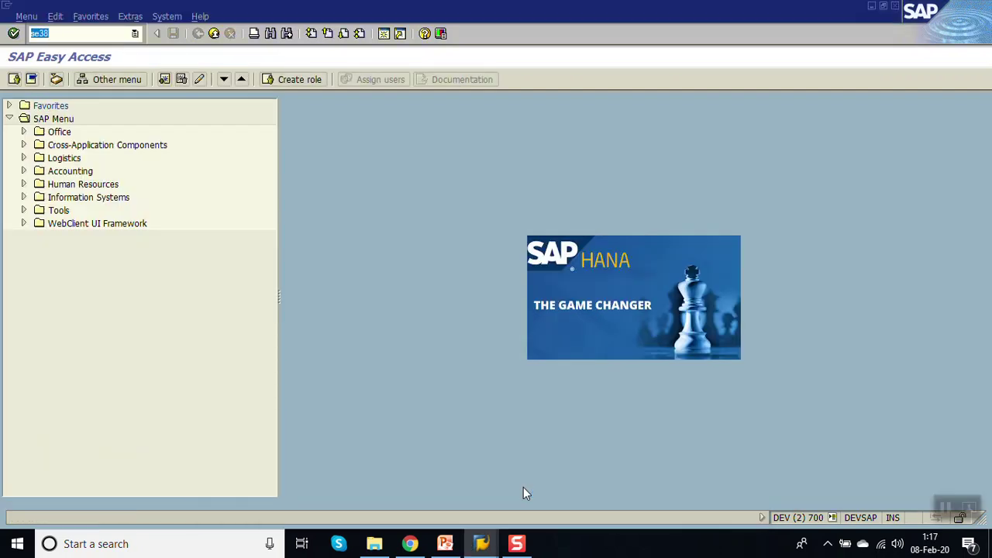
key("Return")
left_click(128, 16)
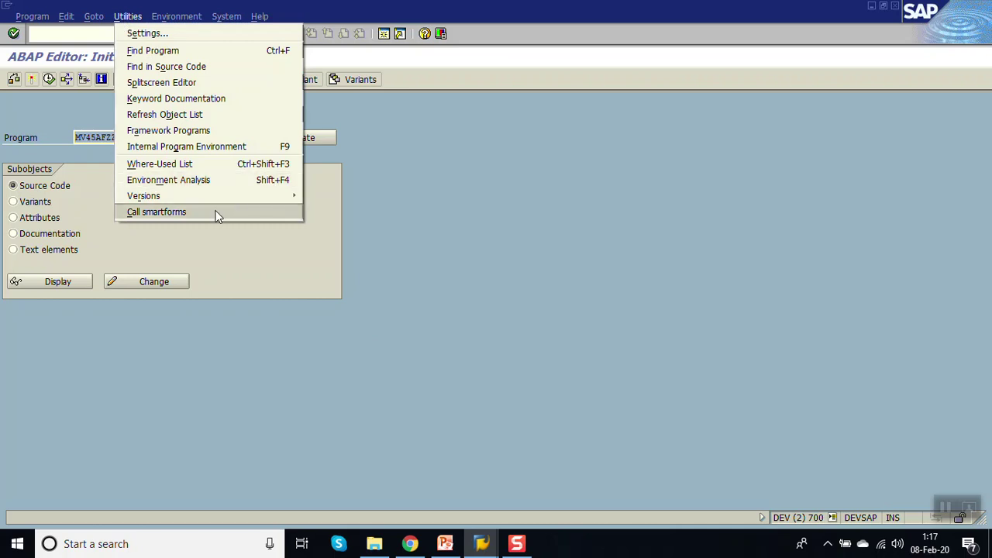
left_click(519, 254)
left_click(487, 545)
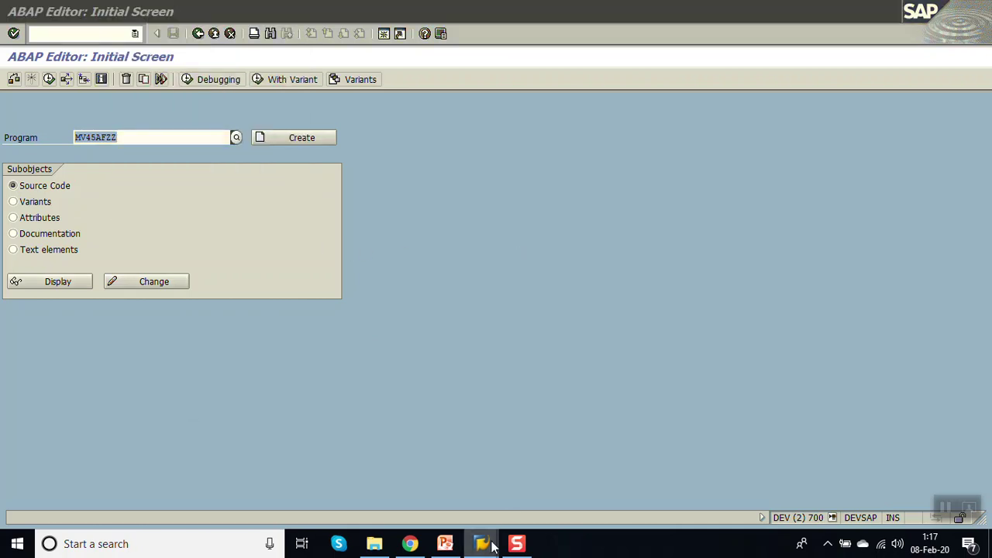
Deactivate project ZSE38V3 and open its components in change mode
left_click(409, 485)
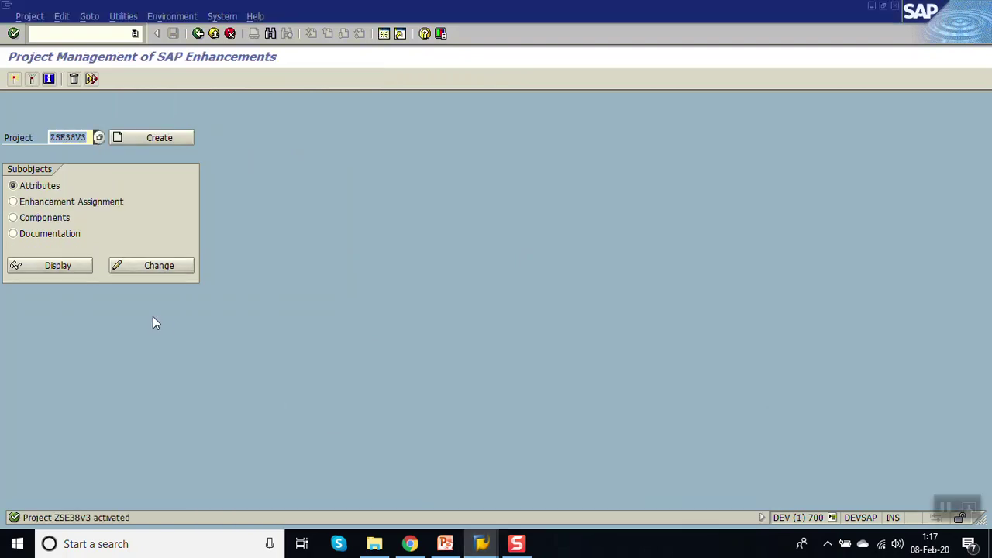
left_click(31, 79)
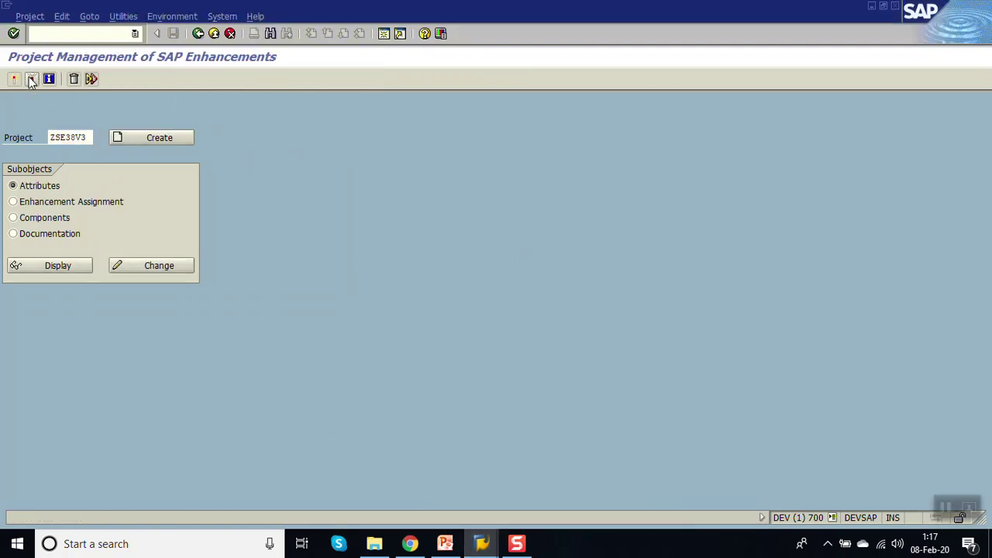
left_click(191, 267)
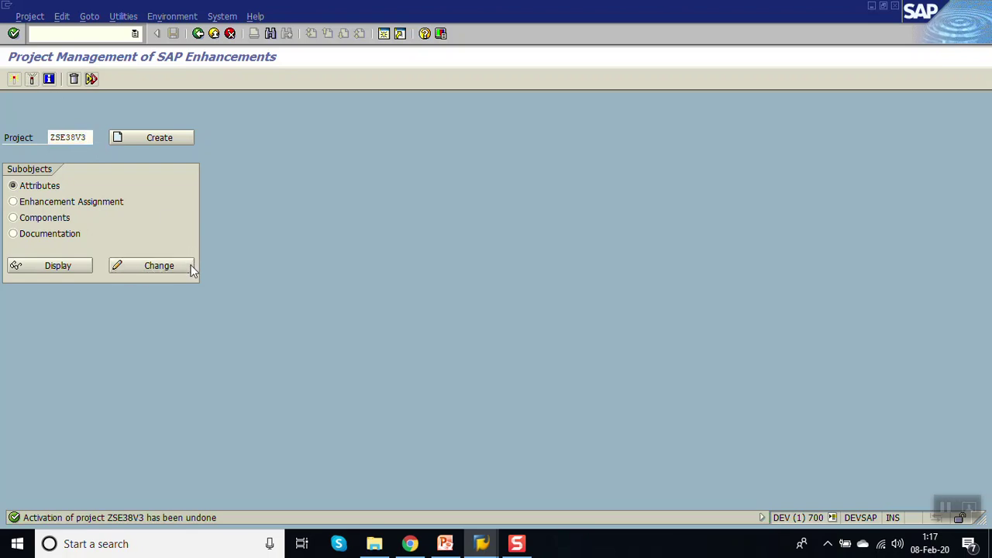
left_click(189, 78)
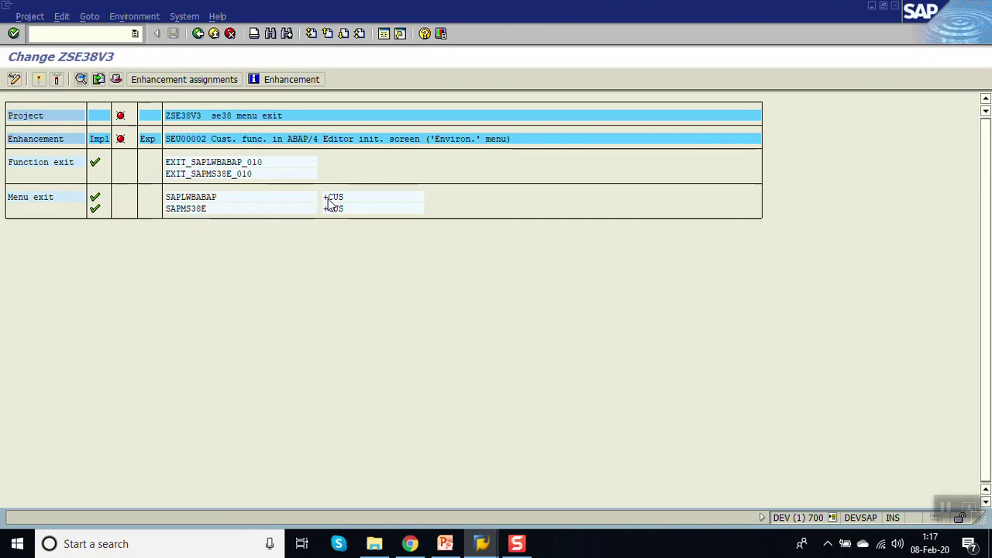
Set the +CUS menu exit's function text to 'BADI Implementation SE19' and copy it
double_click(327, 199)
key("BackSpace")
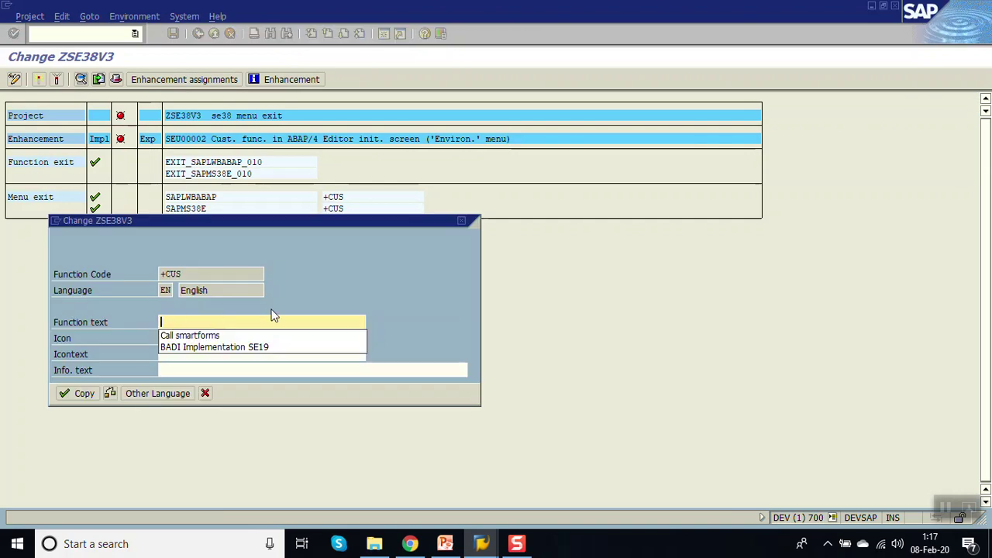
key("Down")
key("Down")
key("Return")
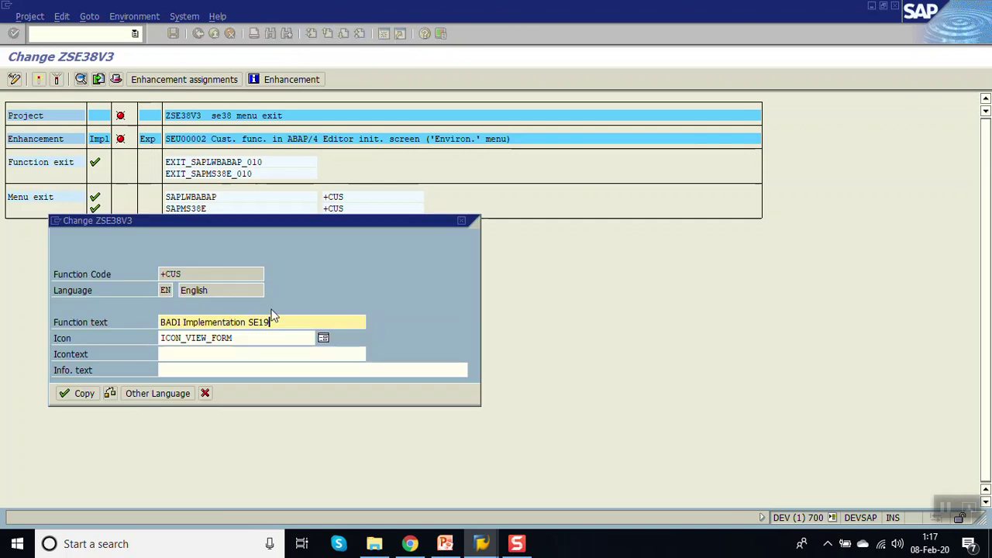
left_click(79, 393)
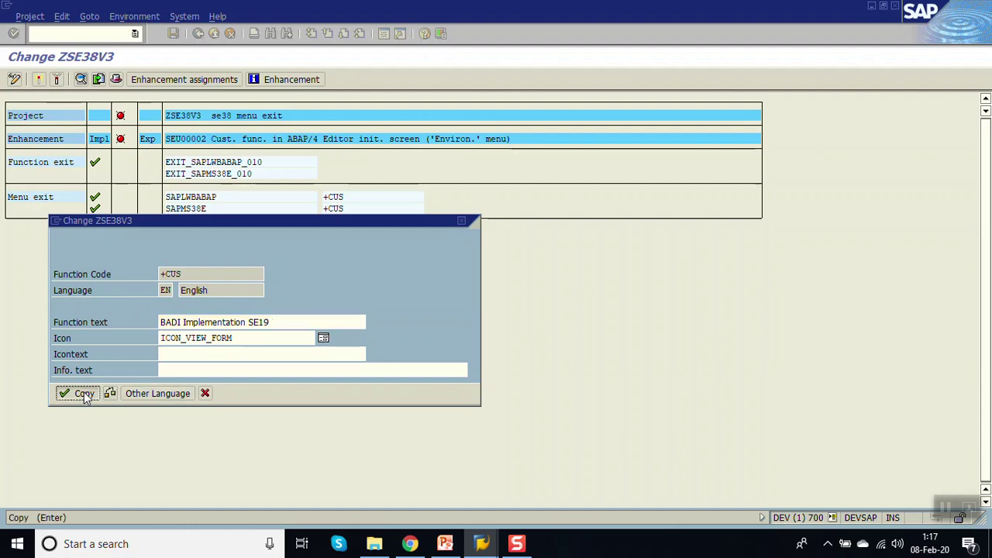
Reopen the other +CUS menu exit and copy its 'BADI Implementation SE19' text
left_click(334, 197)
double_click(334, 197)
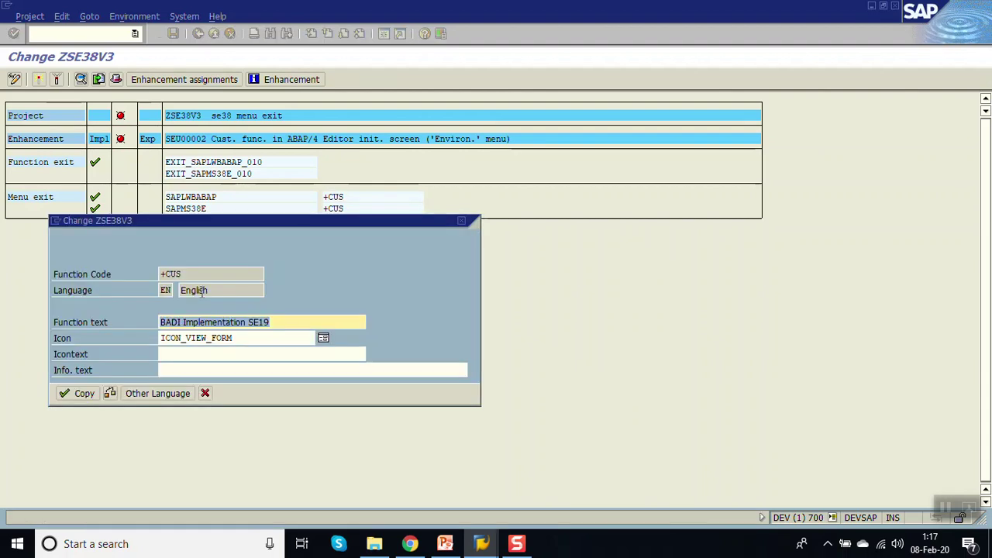
left_click(82, 394)
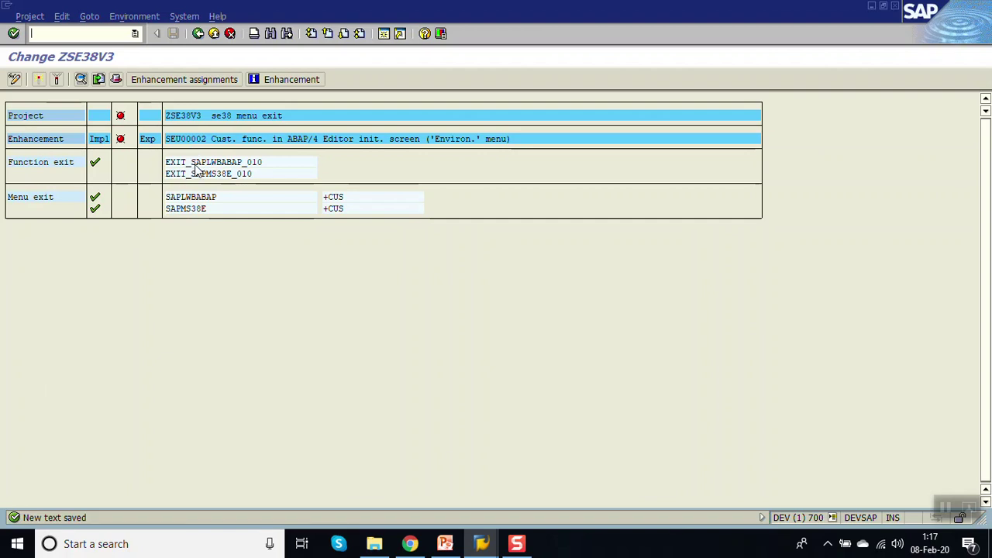
double_click(197, 164)
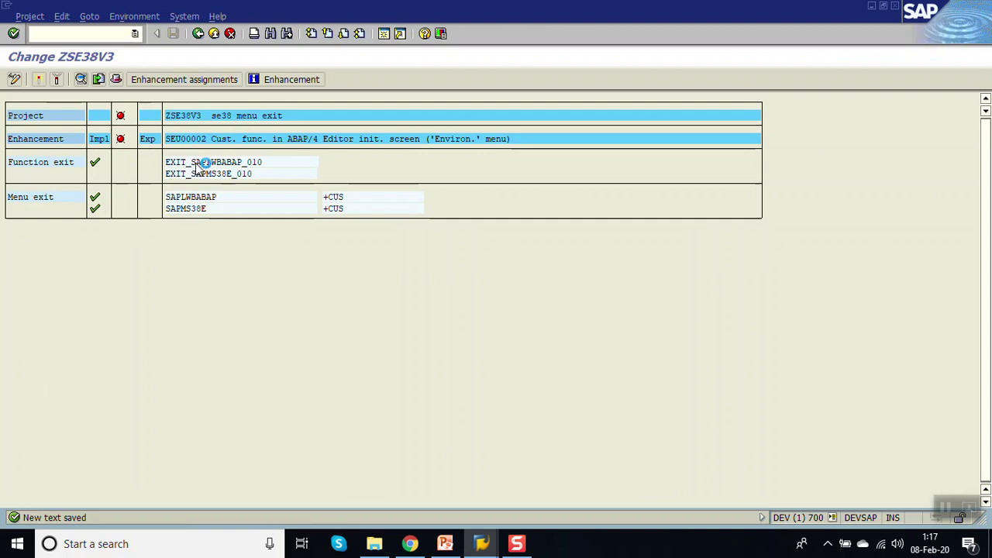
Change include ZXSEUU29 to call SE19 instead of SMARTFORMS, commenting out the original line, then save and activate it
double_click(137, 252)
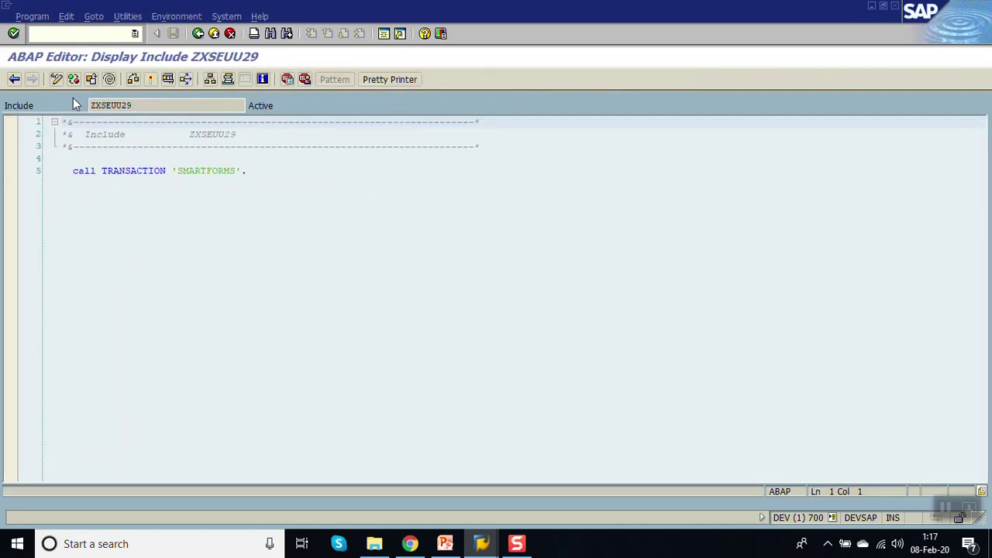
left_click(54, 79)
left_click(264, 167)
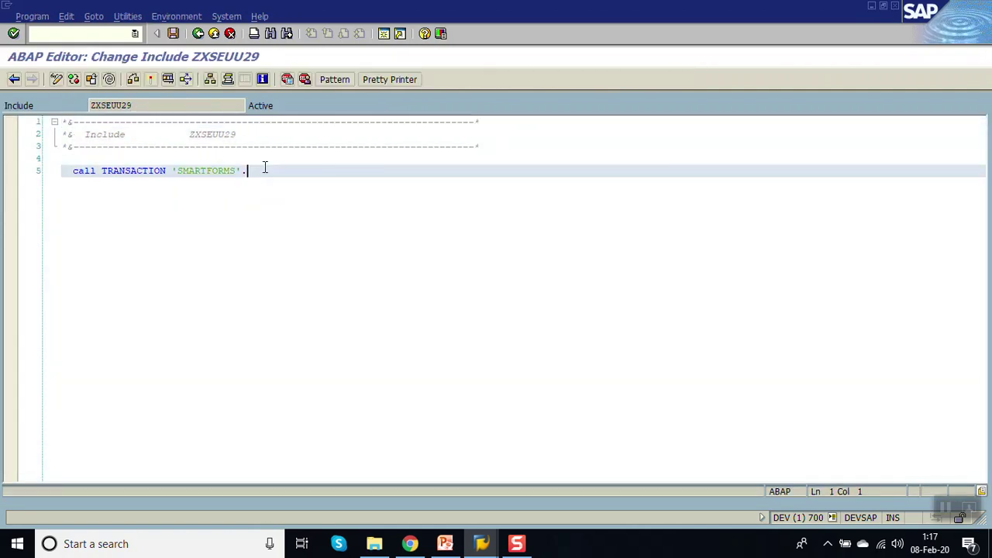
key("ctrl+d")
left_click(264, 168)
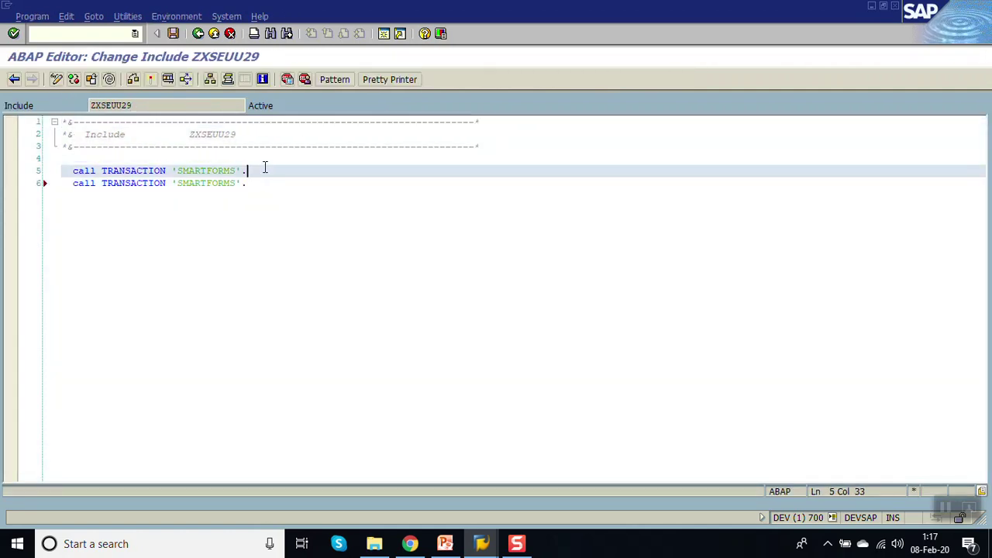
key("ctrl+less")
key("Down")
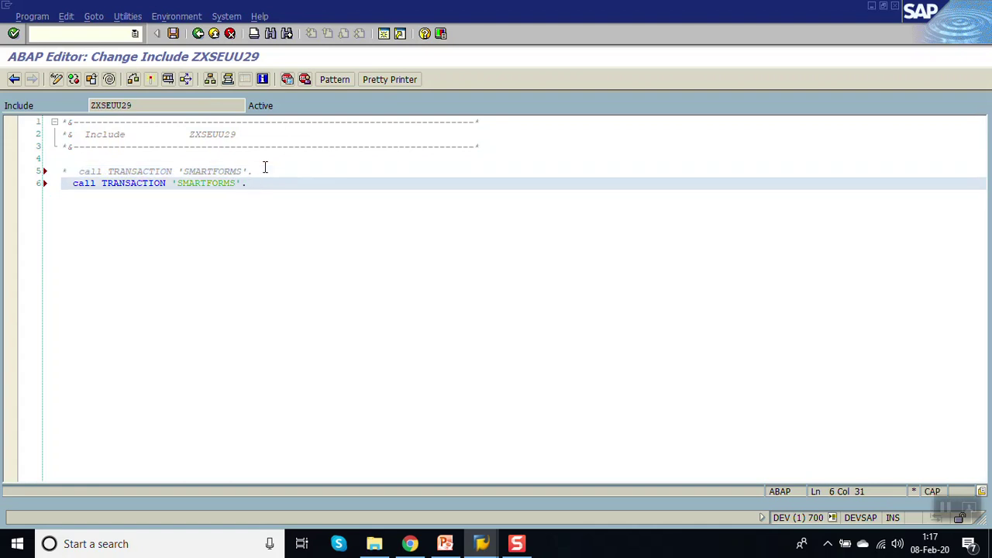
key("BackSpace")
key("BackSpace")
key("BackSpace")
key("BackSpace")
key("BackSpace")
key("BackSpace")
key("BackSpace")
key("BackSpace")
key("BackSpace")
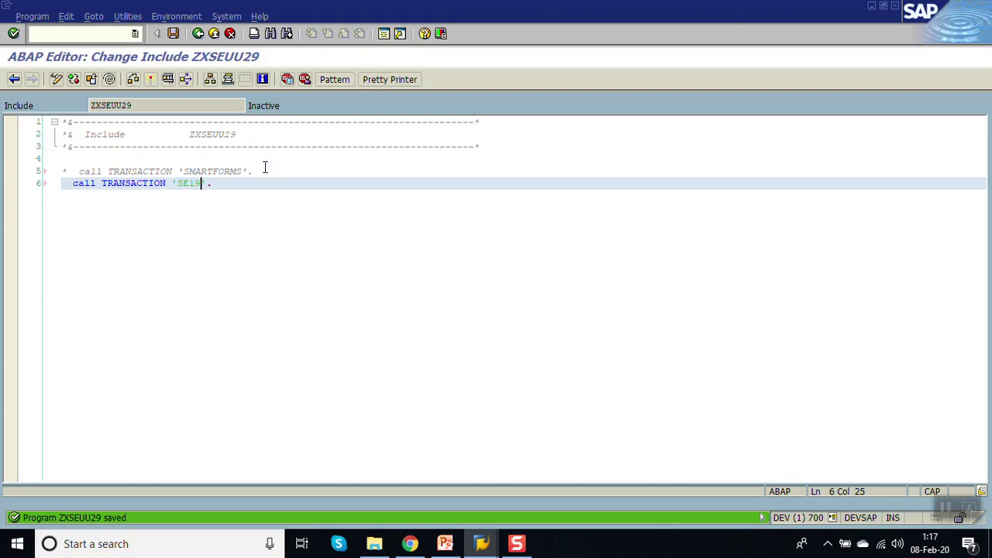
key("ctrl+F3")
key("Return")
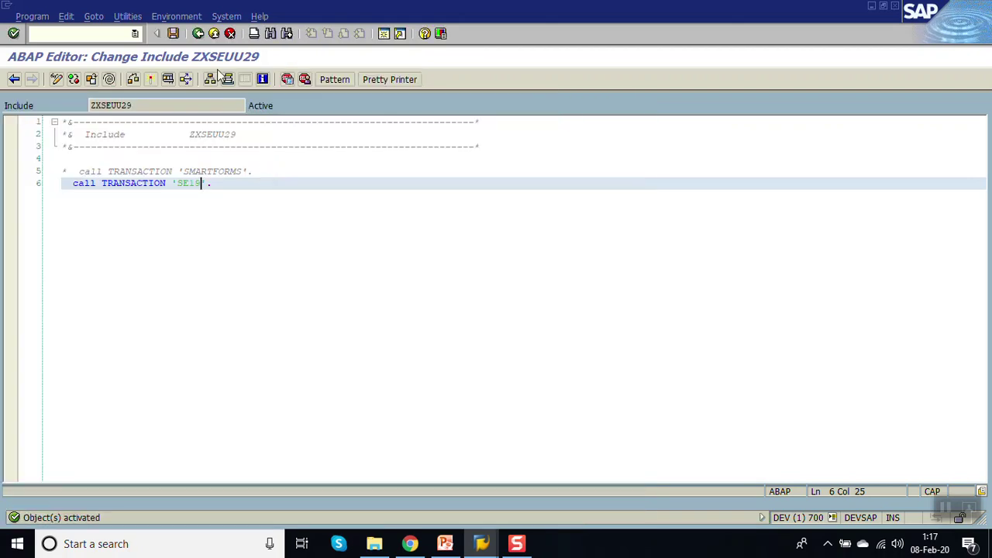
Reactivate project ZSE38V3 and confirm its components show as active
left_click(198, 34)
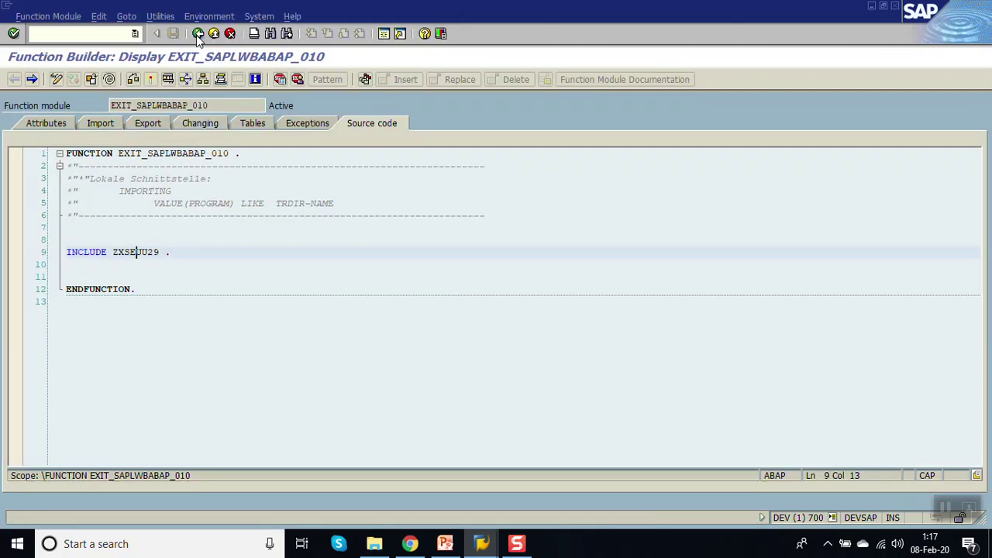
left_click(198, 35)
left_click(198, 35)
left_click(13, 83)
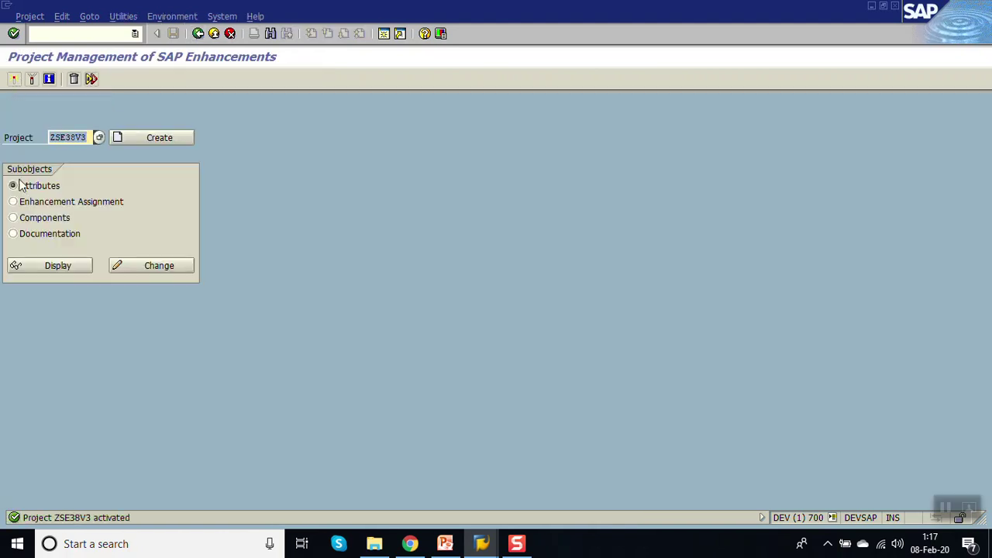
left_click(31, 221)
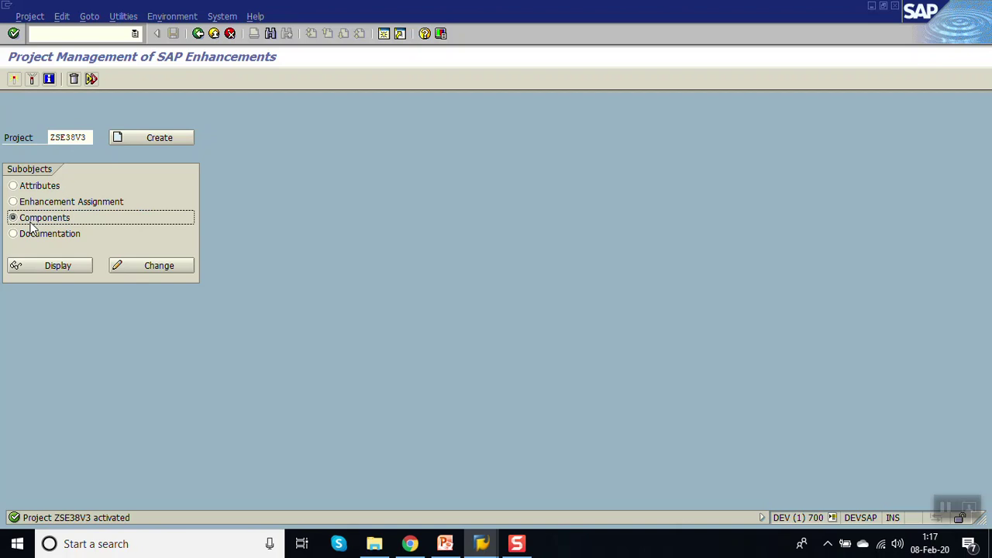
left_click(67, 272)
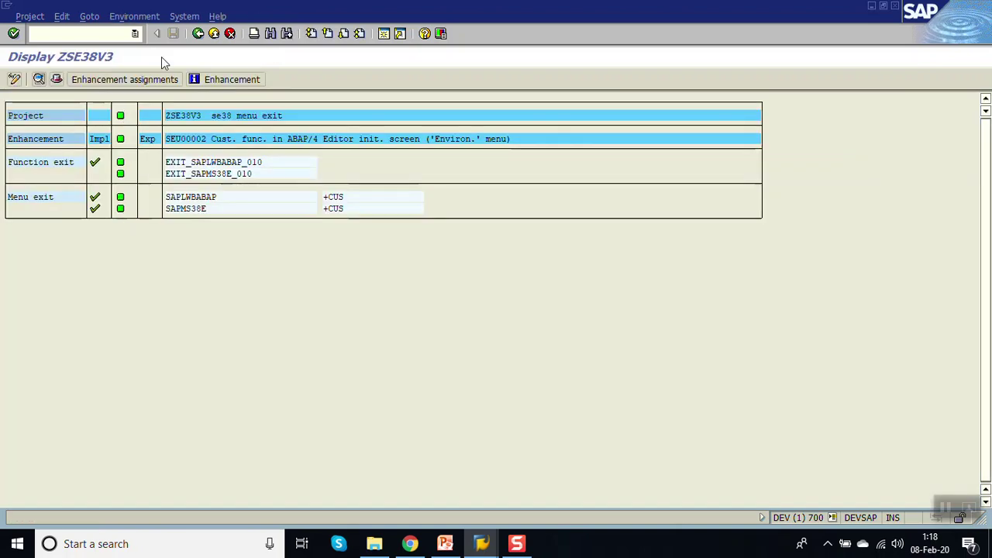
left_click(197, 35)
left_click(198, 35)
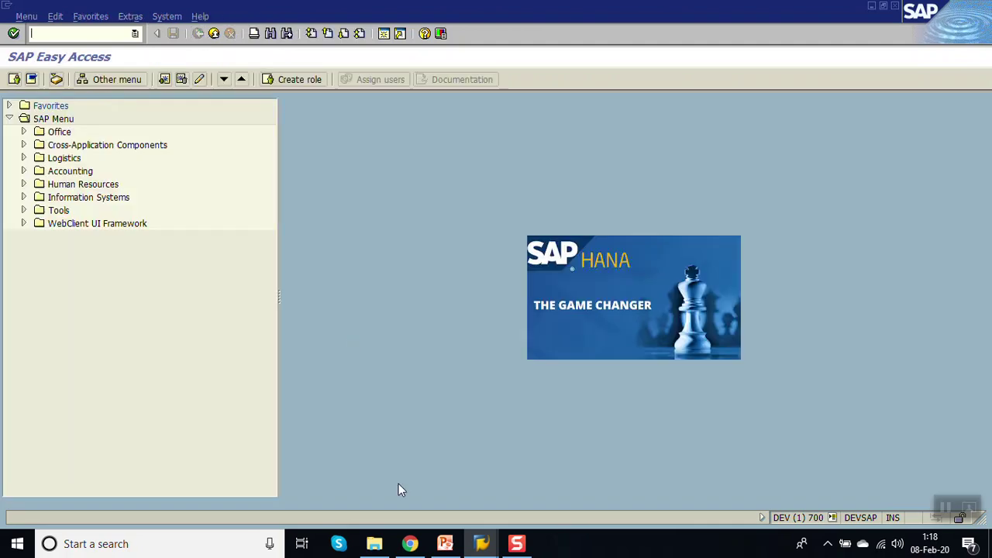
mouse_move(479, 545)
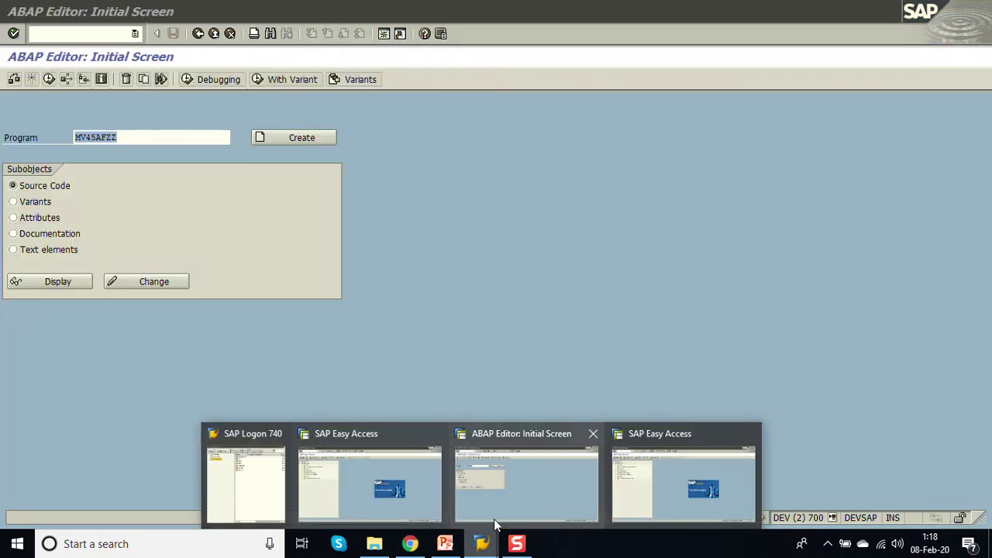
left_click(494, 517)
left_click(198, 34)
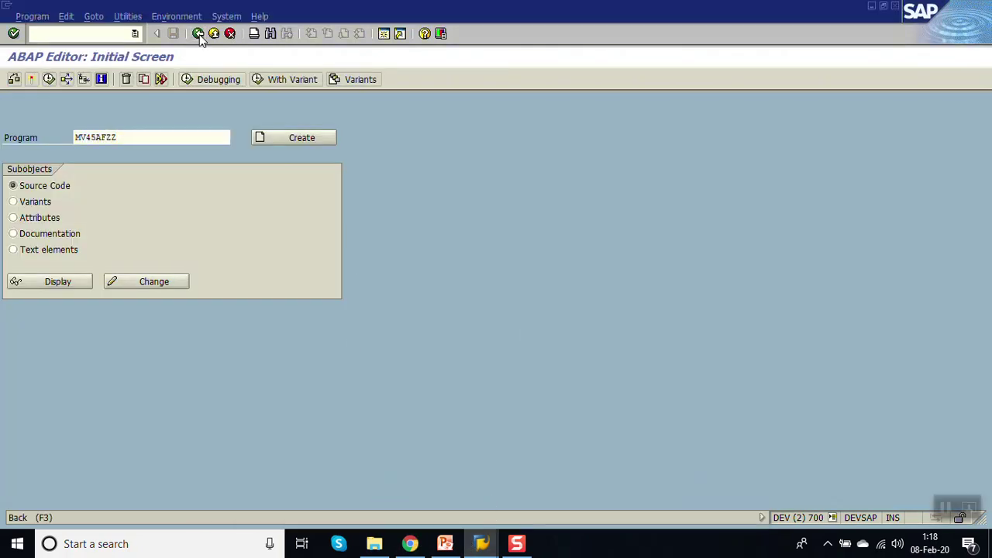
left_click(123, 34)
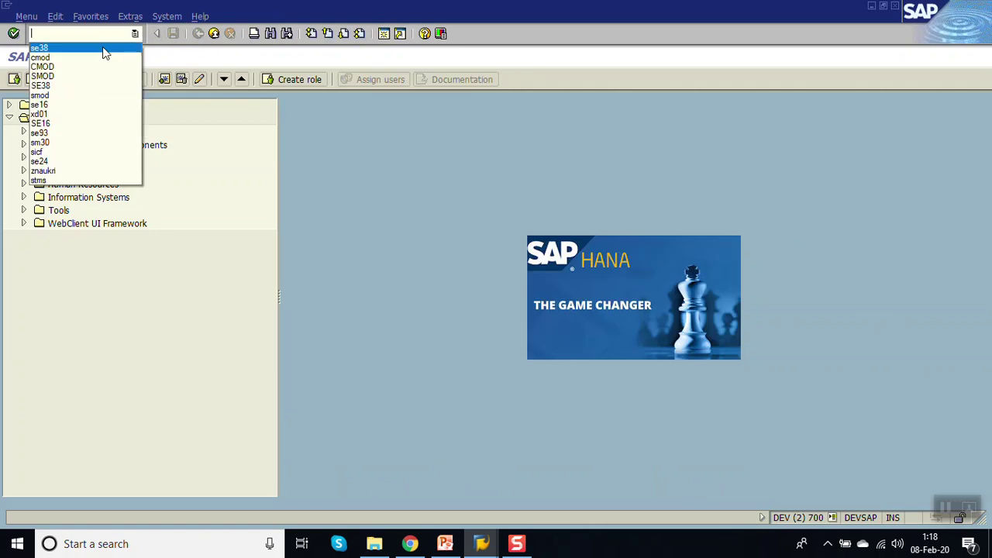
left_click(102, 48)
key("Return")
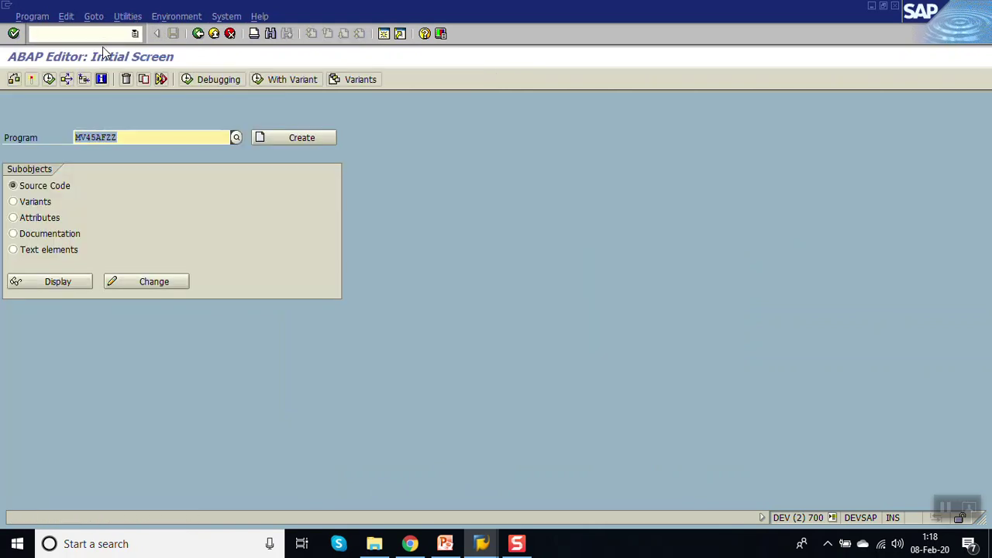
left_click(126, 16)
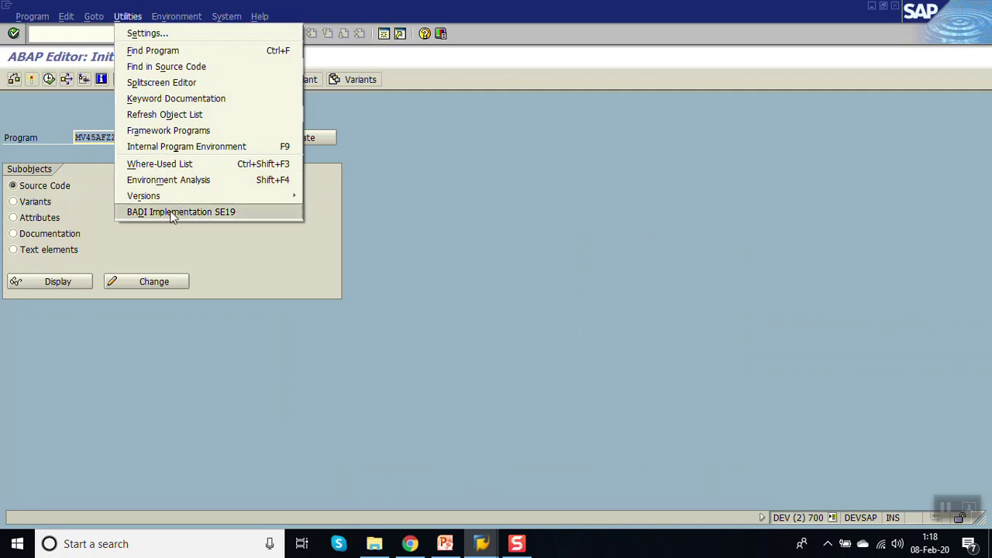
left_click(245, 216)
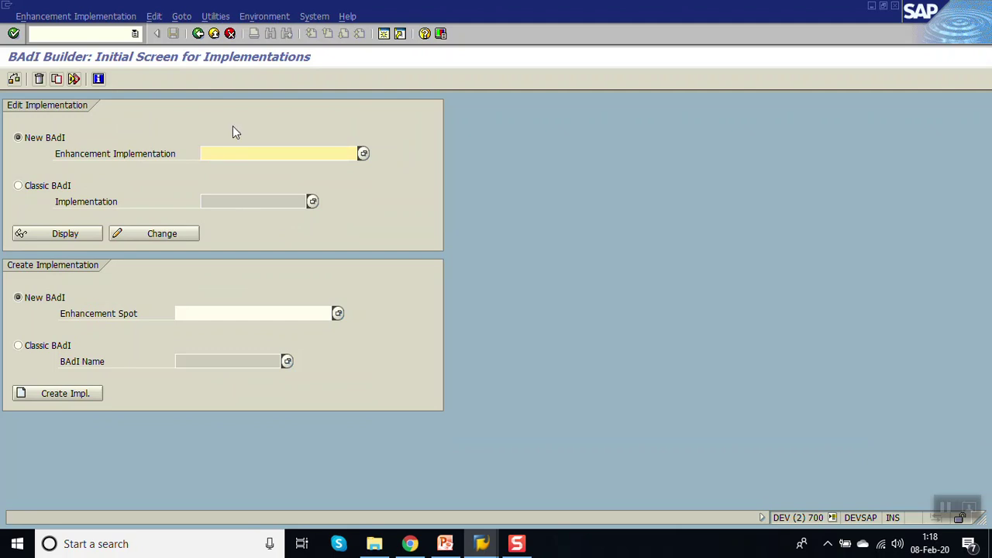
left_click(198, 34)
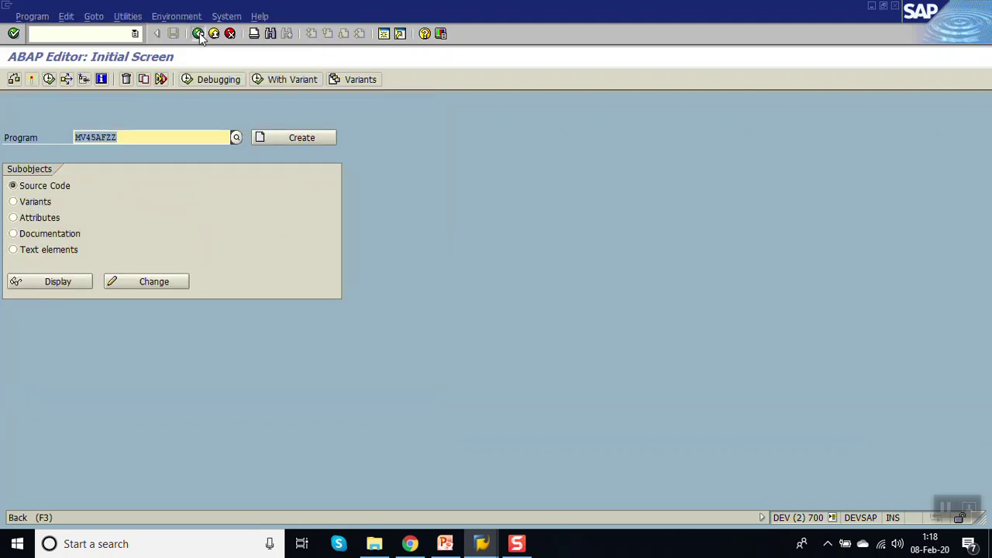
left_click(198, 34)
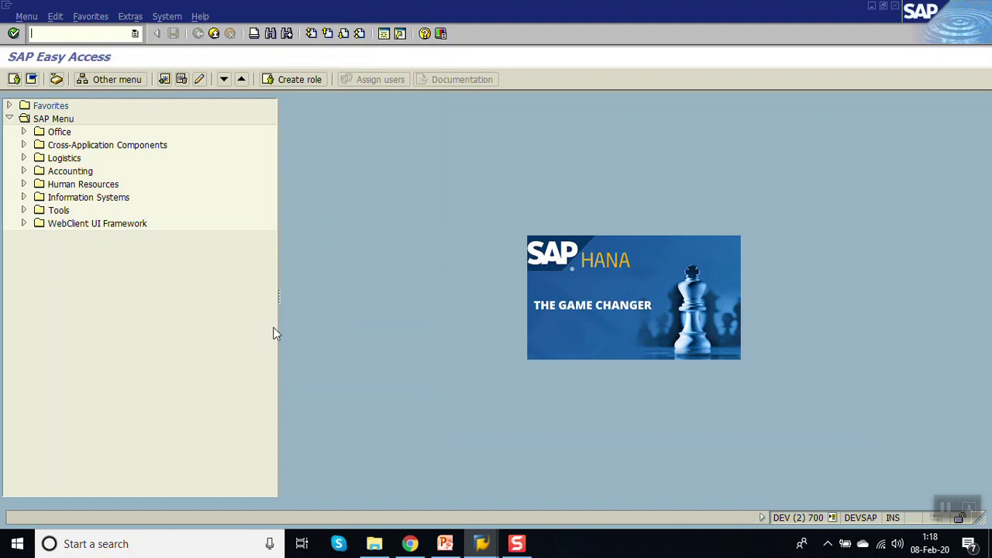
Return to PowerPoint's slide 2, 'SAP Customer Exit', and highlight 'Menu exit' in its objective
left_click(445, 543)
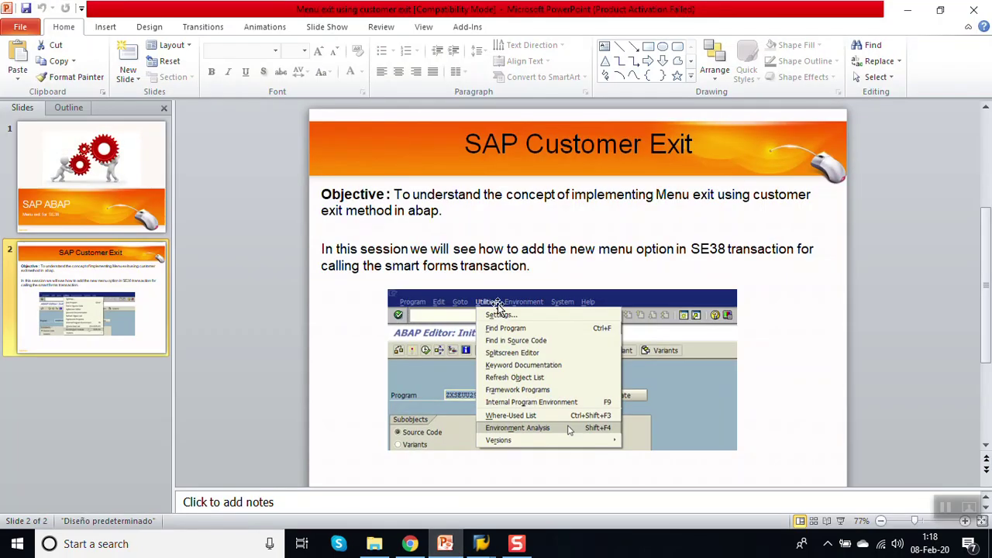
left_click_drag(655, 194, 713, 195)
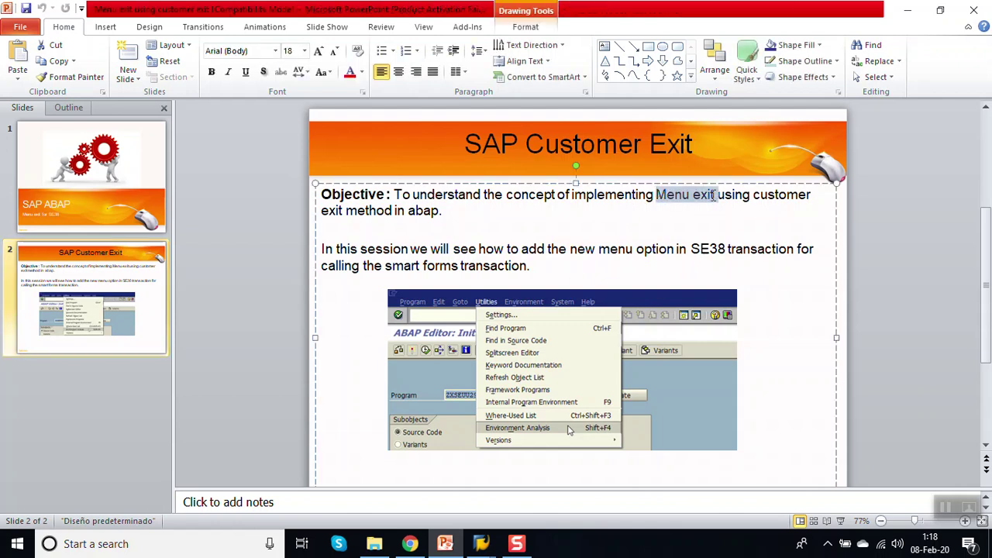
left_click(721, 223)
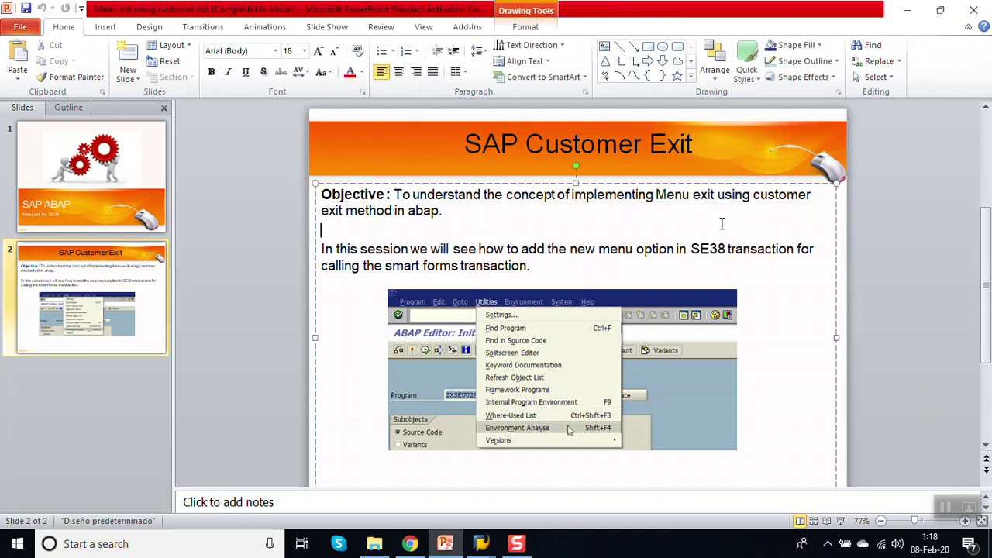